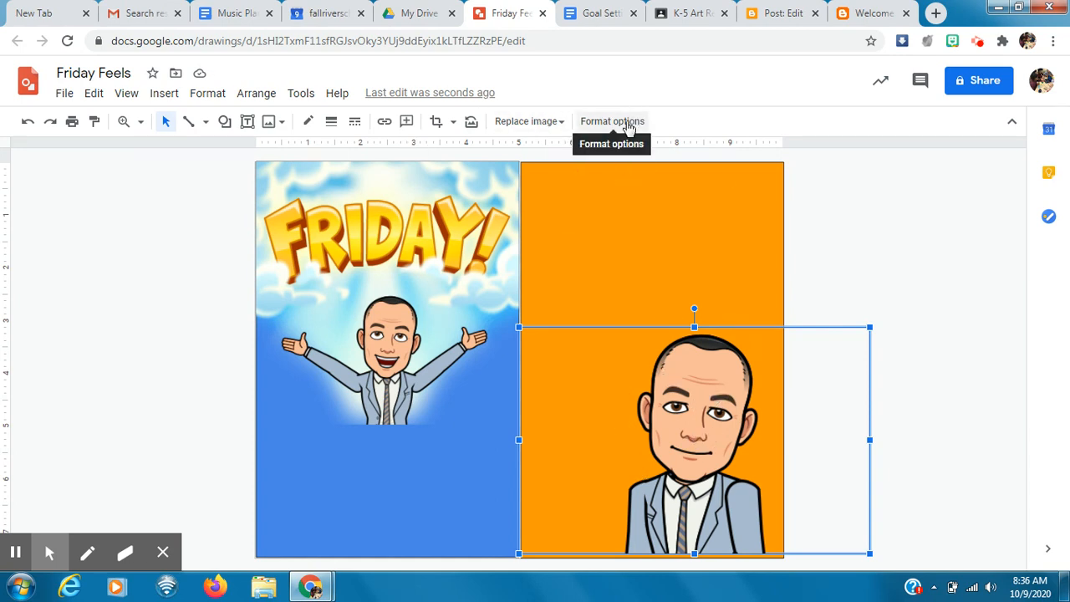
Turn on a drop shadow for the character image on the orange panel and open the shadow settings.
click(612, 122)
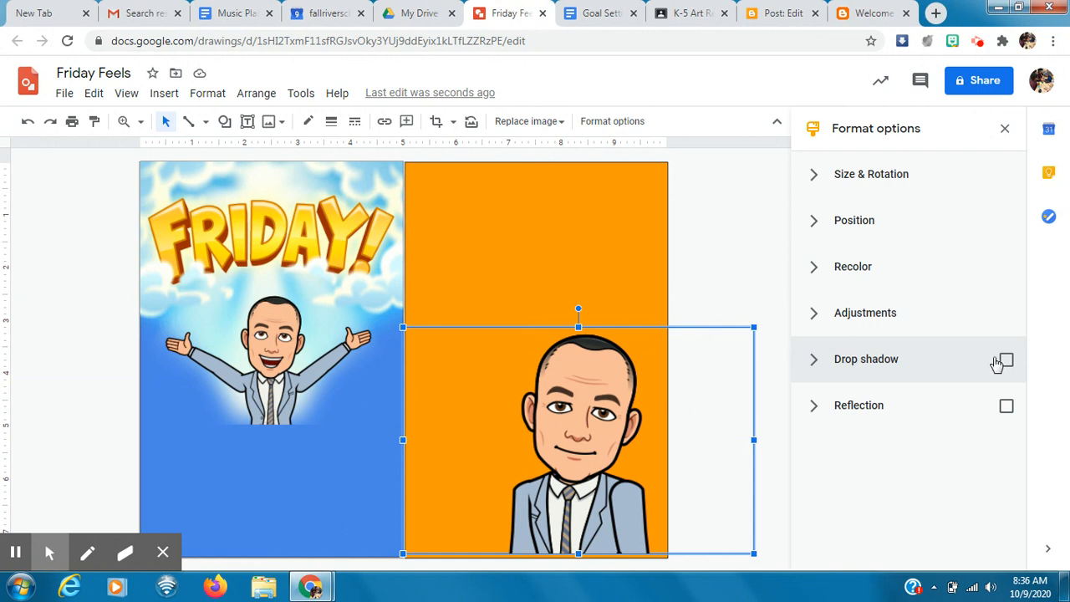
click(1007, 361)
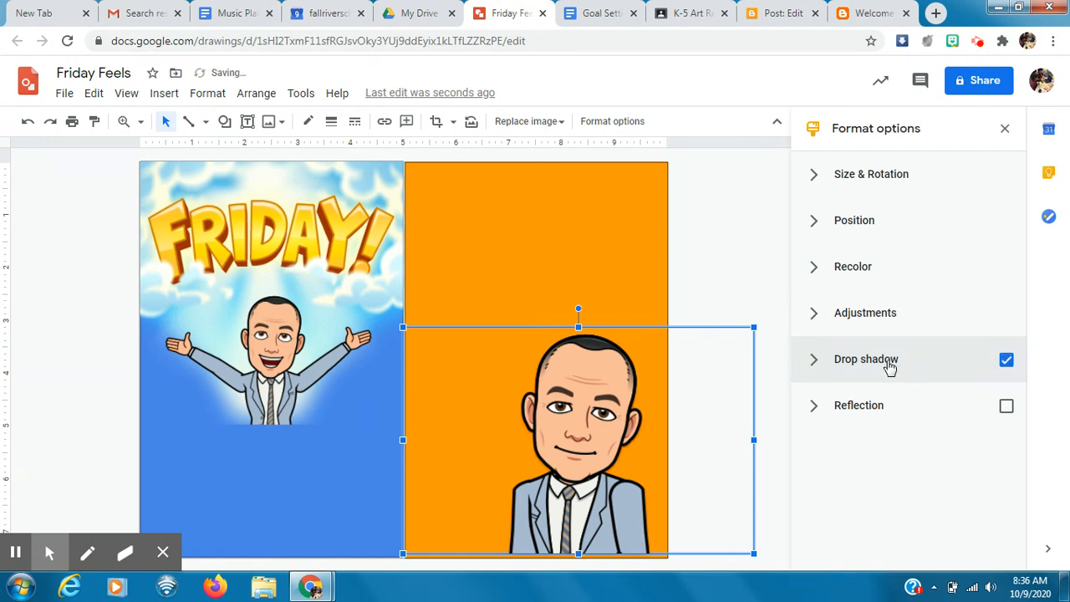
click(875, 361)
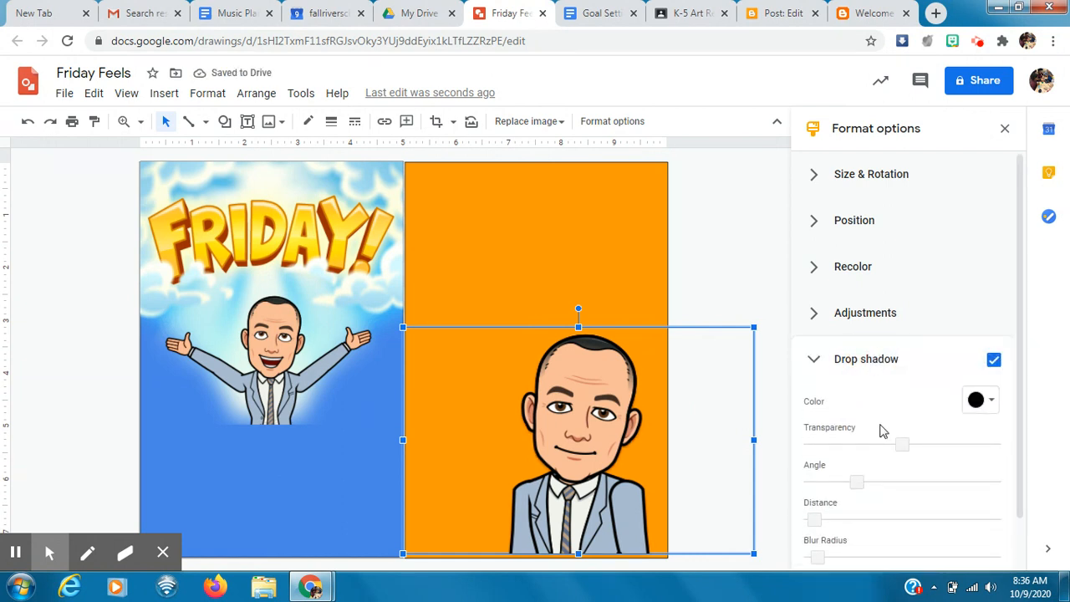
Lower the shadow's transparency, increase its distance and blur radius, and angle it to fall on the character's left side.
scroll(885, 432, down, 1)
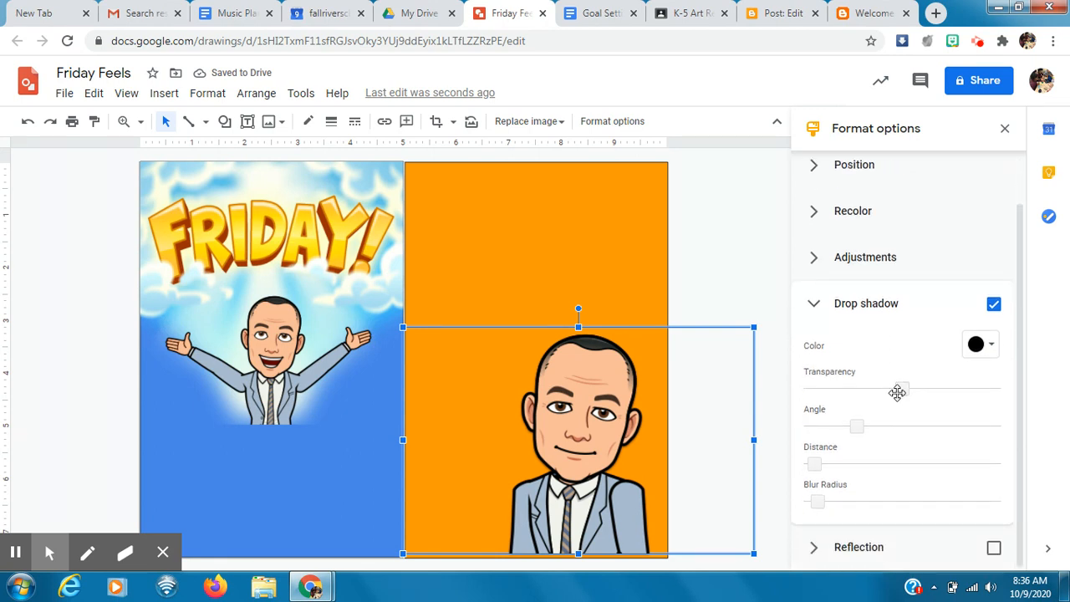
drag(900, 390, 821, 391)
drag(816, 465, 848, 468)
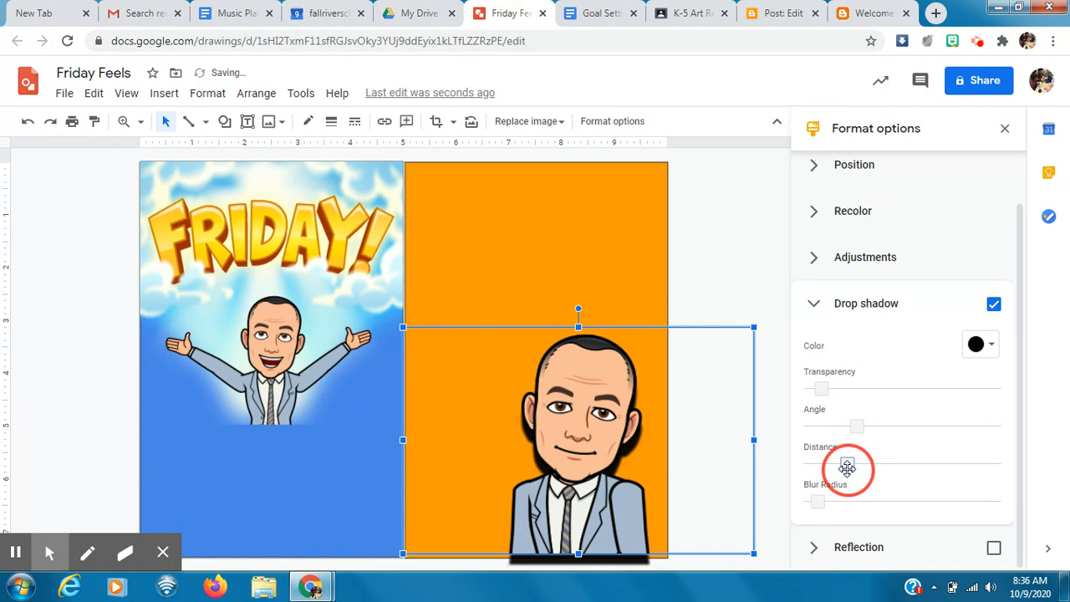
drag(864, 425, 888, 424)
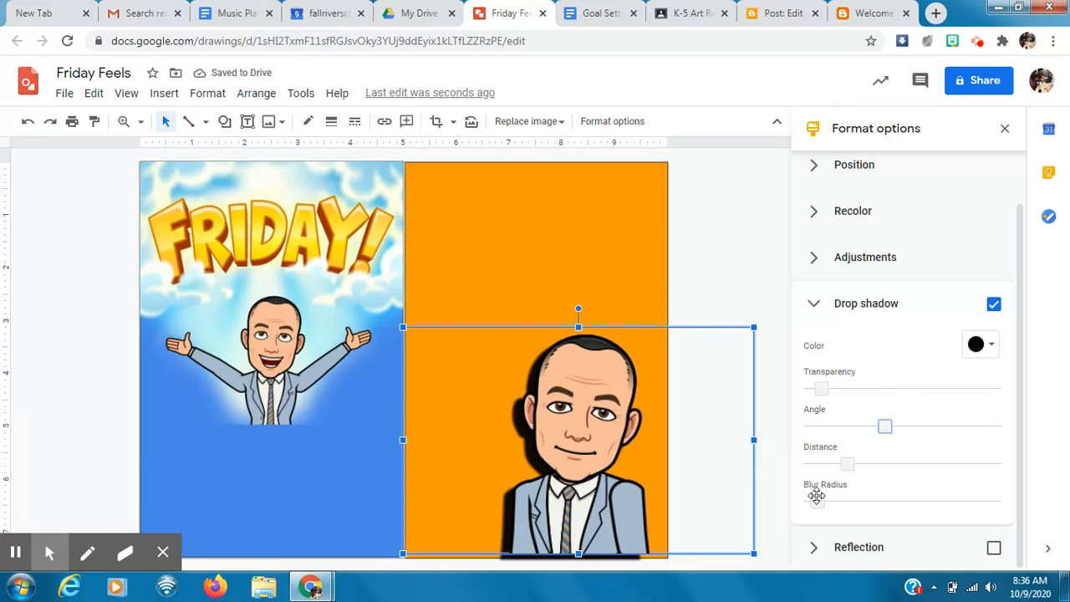
drag(819, 499, 839, 500)
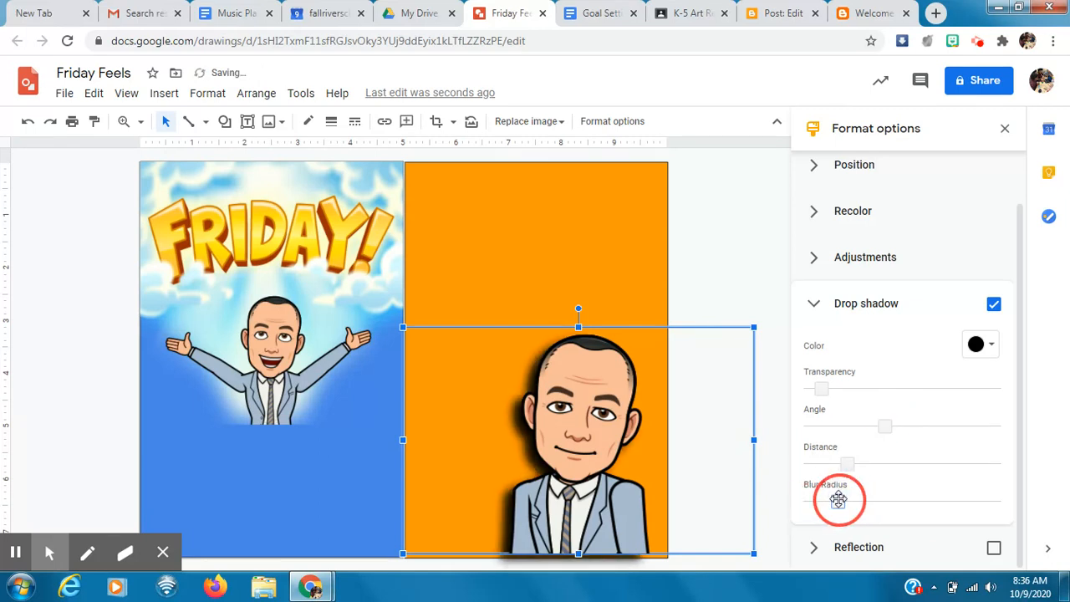
click(766, 262)
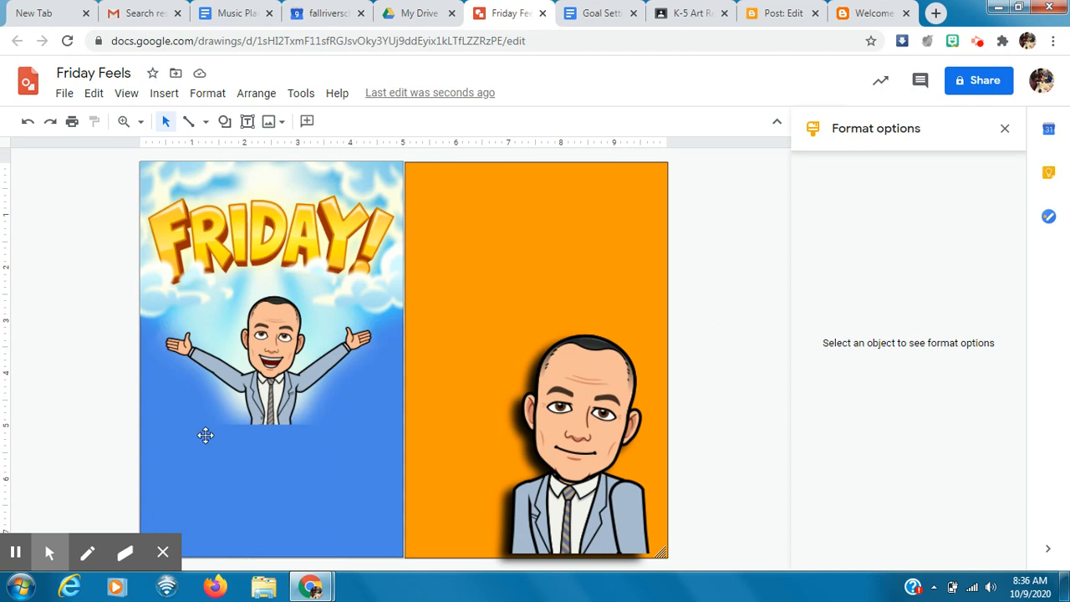
Draw a rectangular speech callout across the blue area beneath the Friday image and point its tail up toward the character.
click(224, 121)
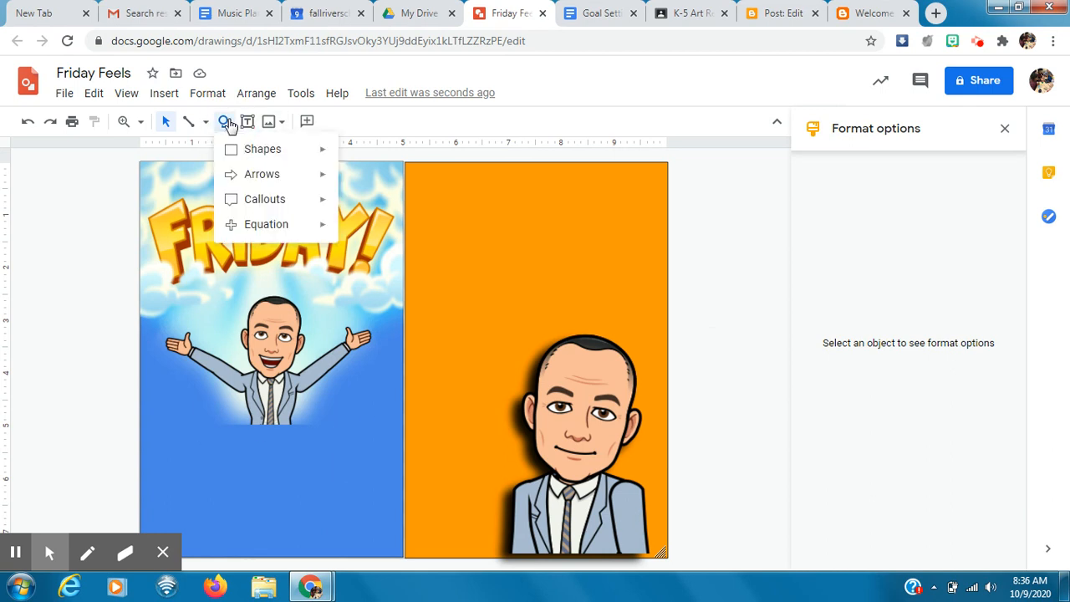
mouse_move(228, 208)
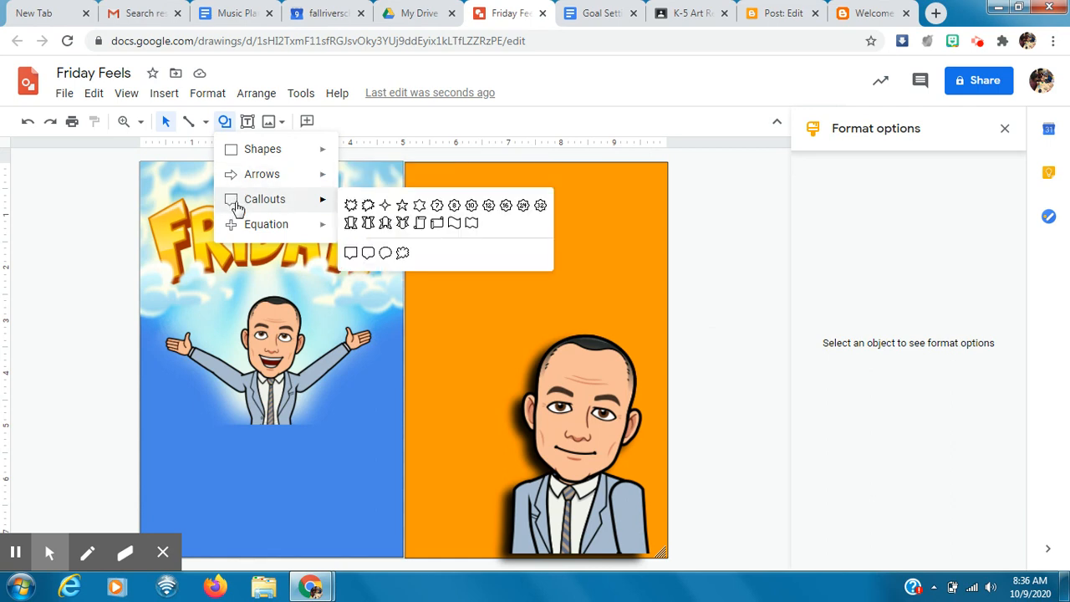
click(350, 253)
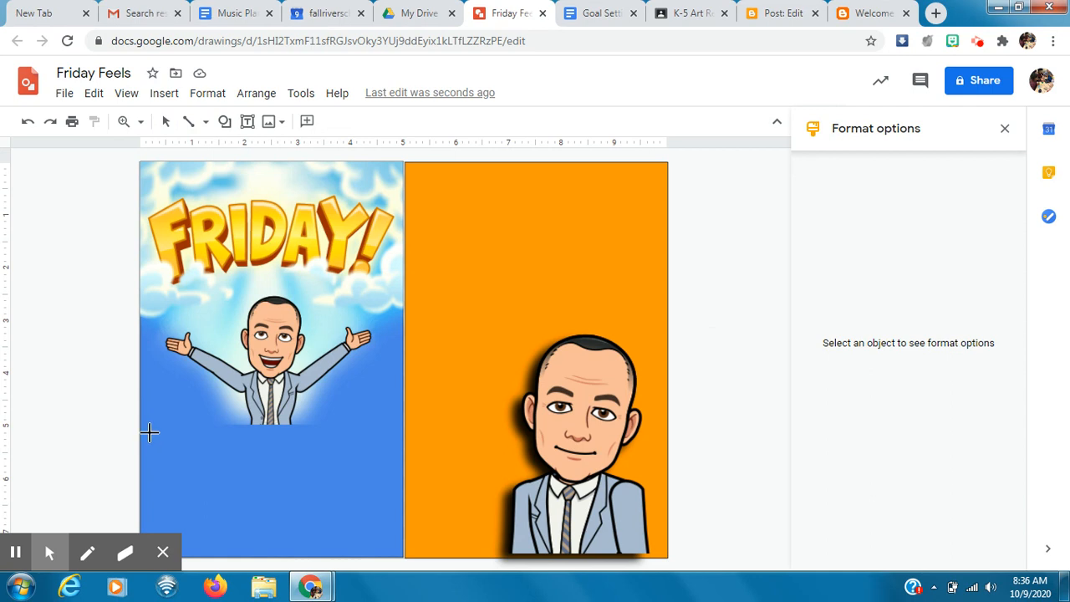
mouse_move(144, 427)
mouse_down()
mouse_move(270, 504)
mouse_move(354, 521)
mouse_move(396, 552)
mouse_up()
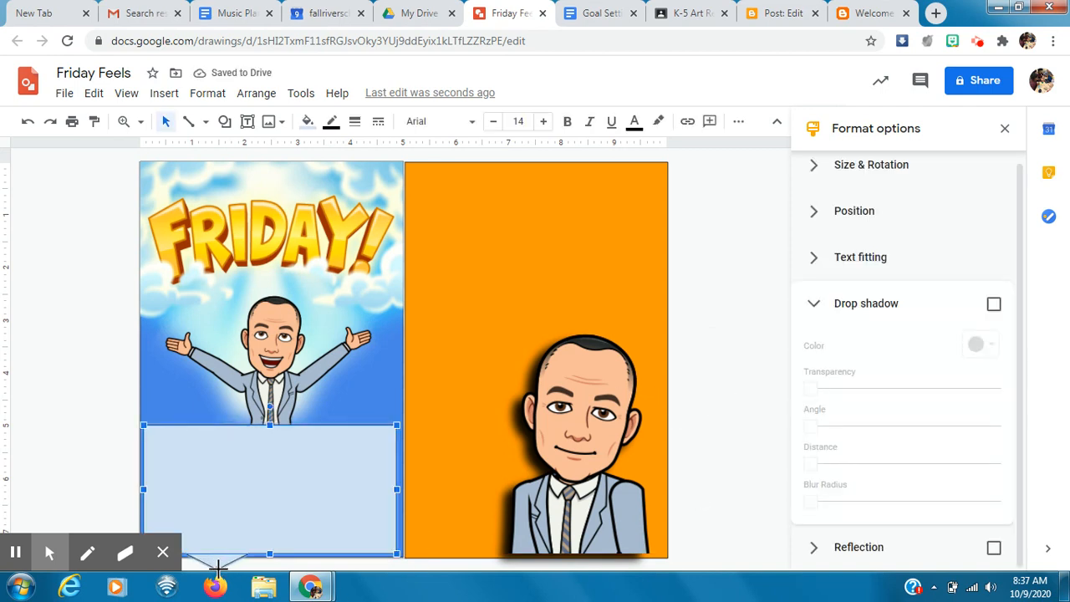
drag(215, 569, 242, 409)
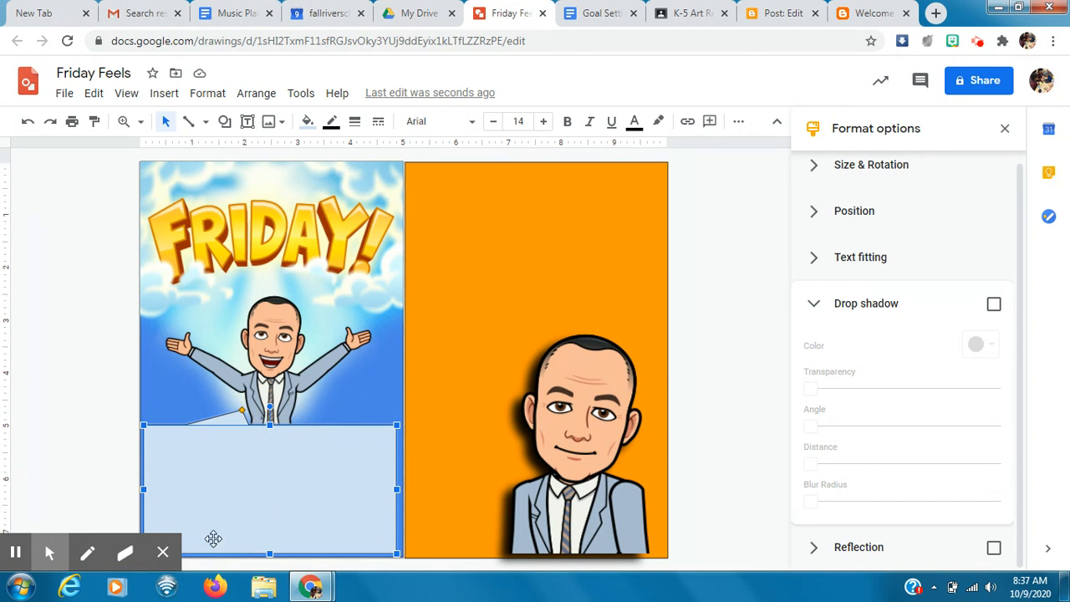
Draw a text box just inside the edges of the speech callout.
click(248, 123)
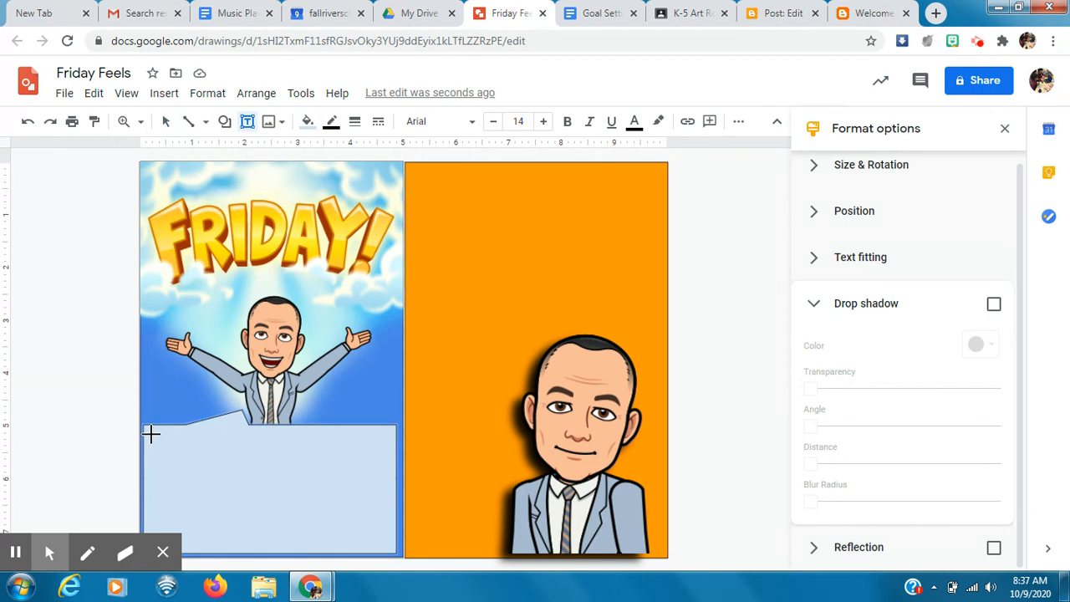
drag(148, 431, 390, 549)
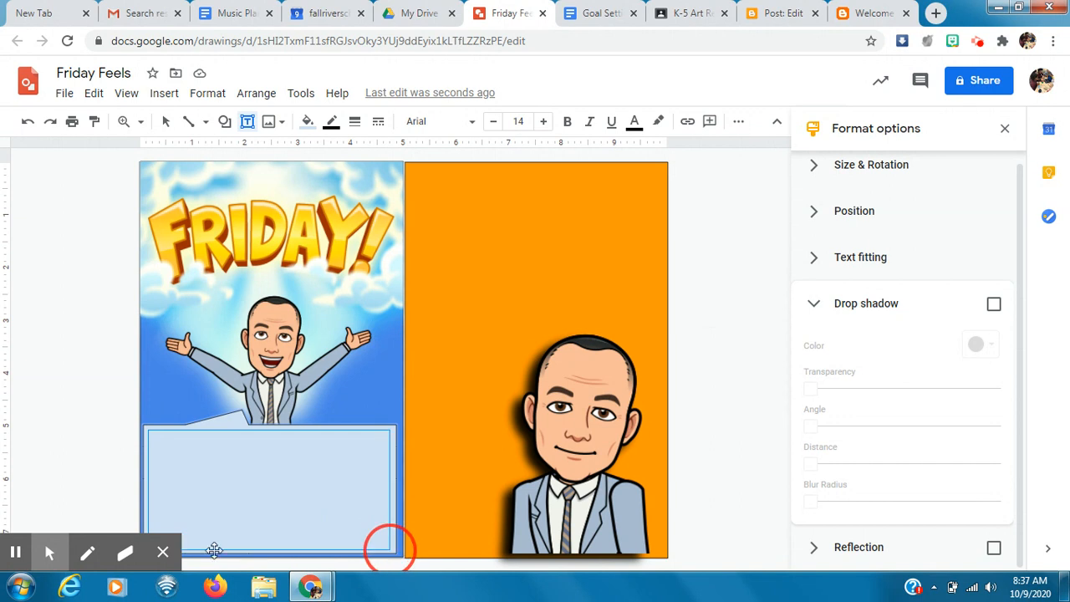
click(163, 552)
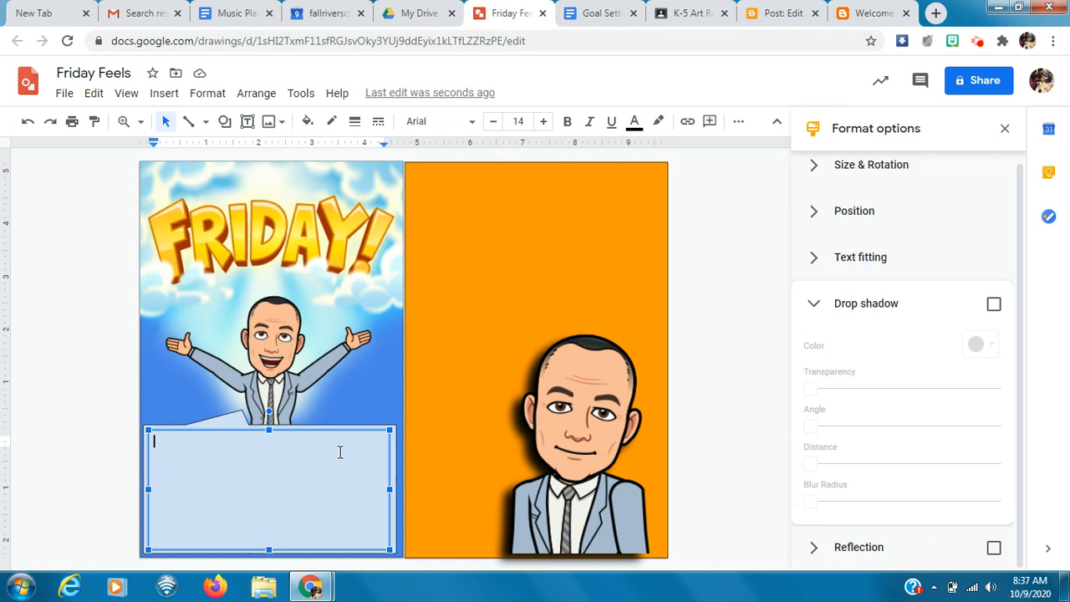
Begin the message in the text box with "How's everyone doing? Let's think about what we need to".
double_click(207, 443)
click(207, 442)
text(How's everyone doing?  Le)
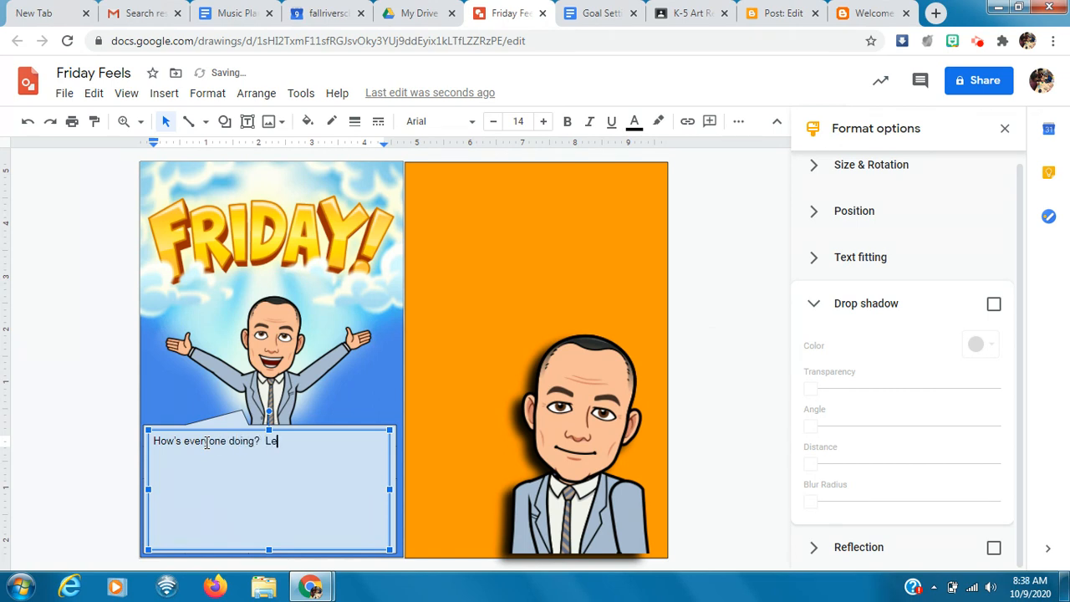
text(t's get on)
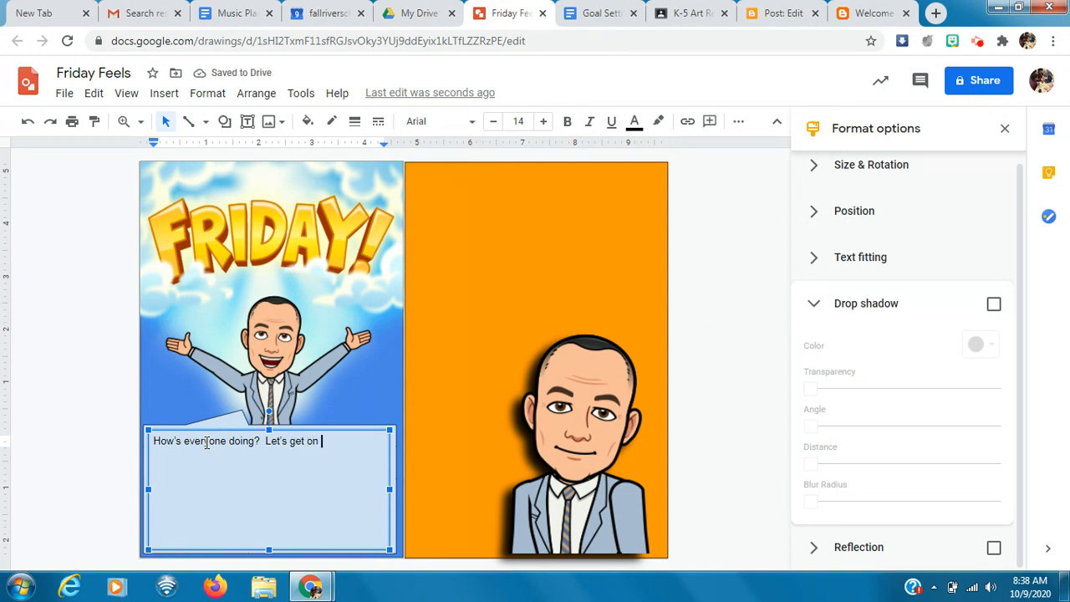
key(BackSpace)
key(BackSpace)
key(BackSpace)
key(BackSpace)
key(BackSpace)
text(ink about what we need t)
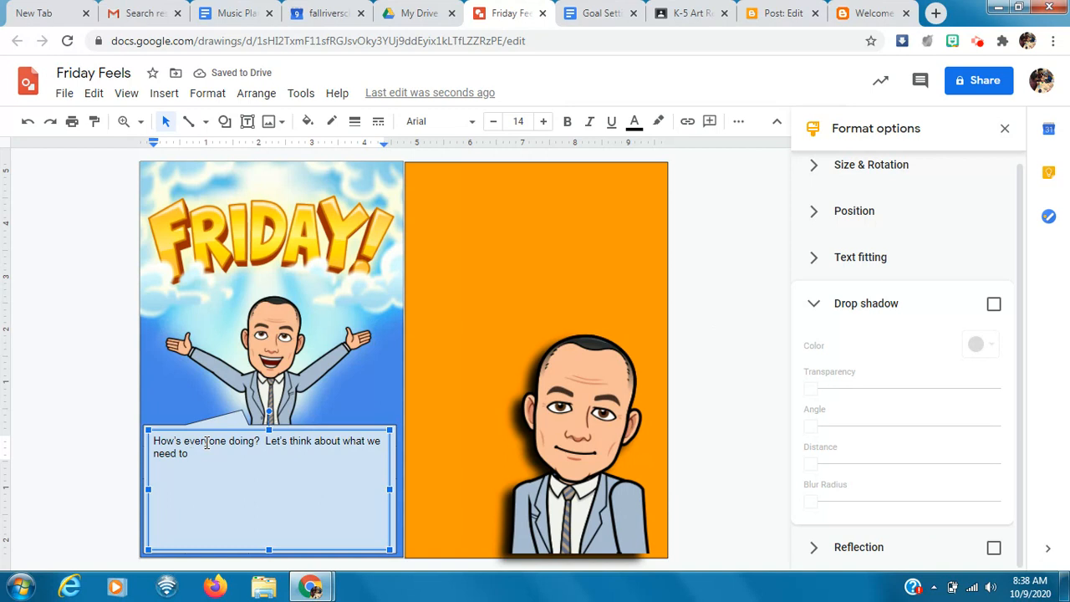
Continue the message with "plan for as we head into the long weekend- Tuesday begins a new week of learning for A and C Cohorts!".
text(plan for as h)
key(BackSpace)
text(we head into the )
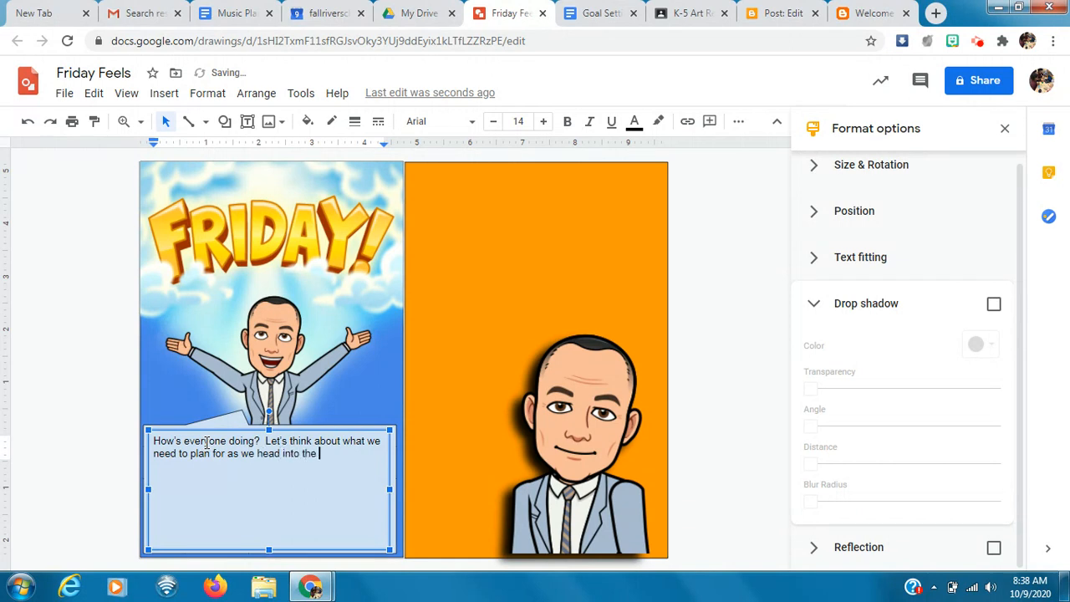
text(long wekend.)
text( Tuesday)
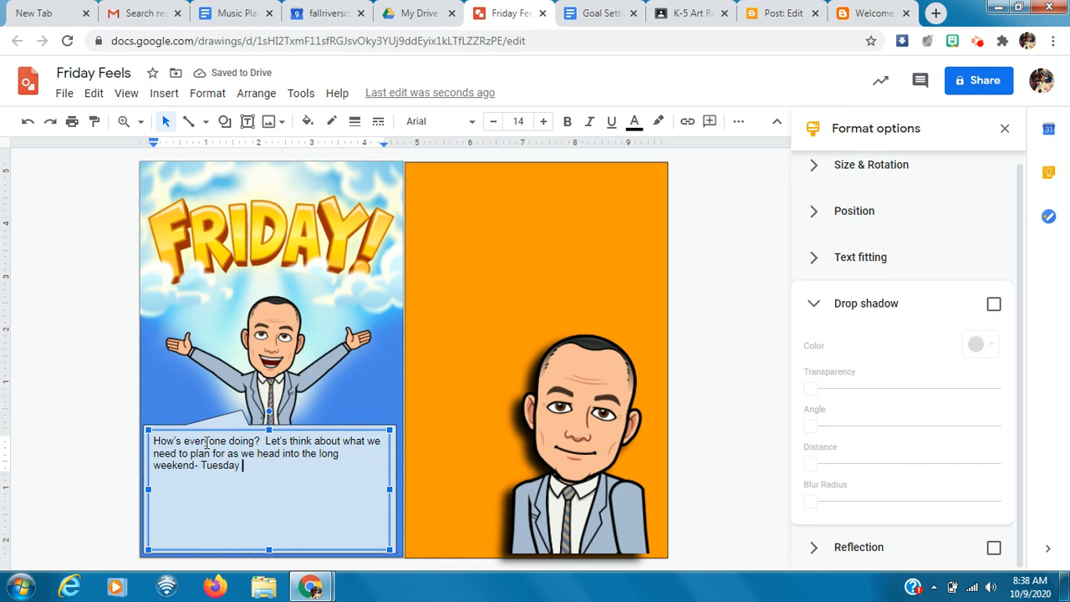
text( be)
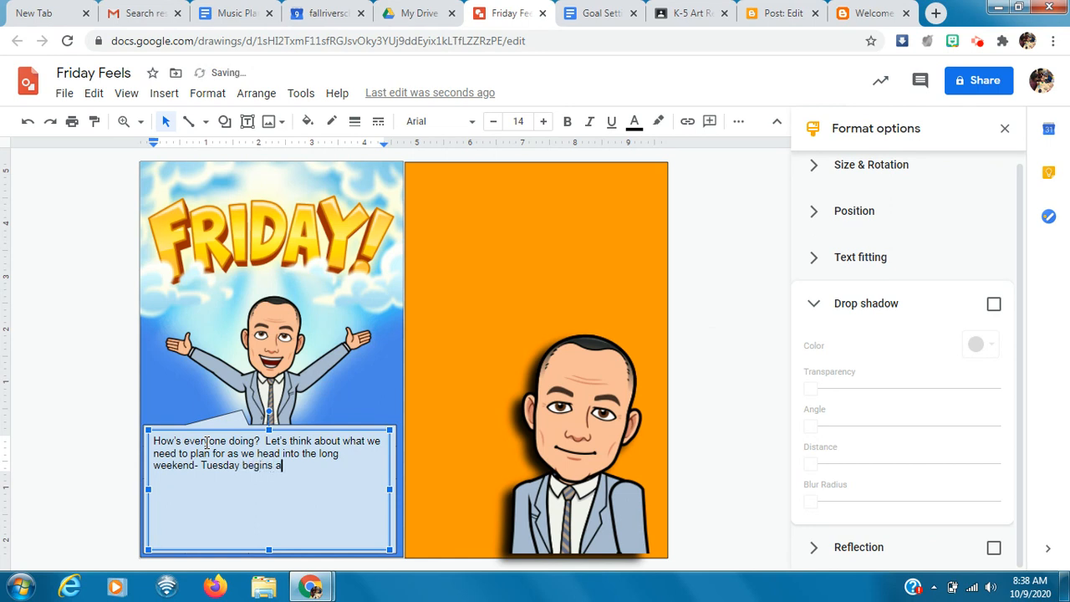
text(gins a new wek )
text(of learning for)
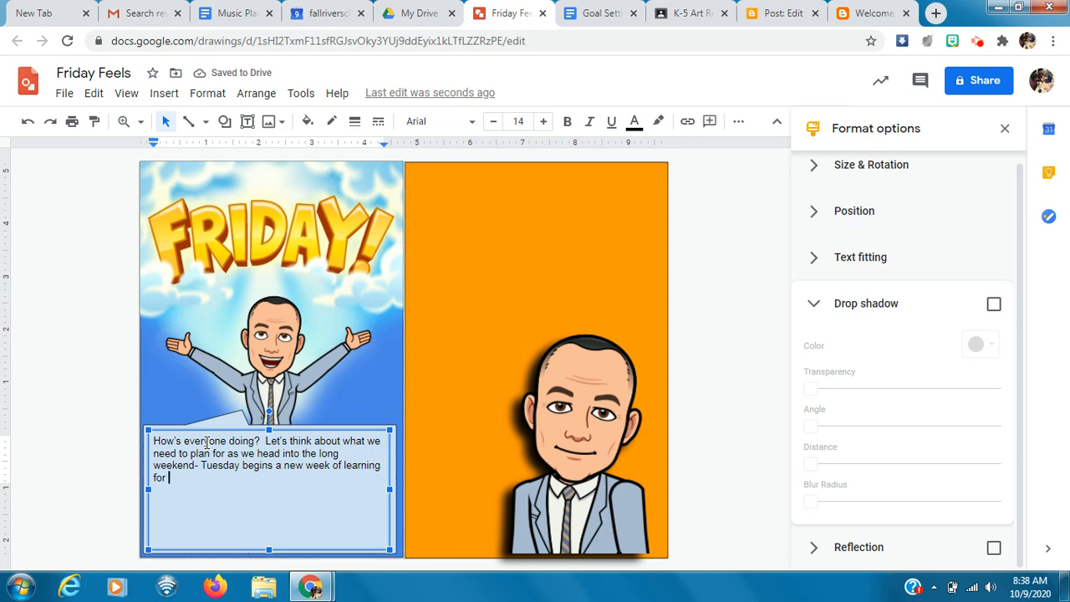
text( C)
text( and)
text( C Coho)
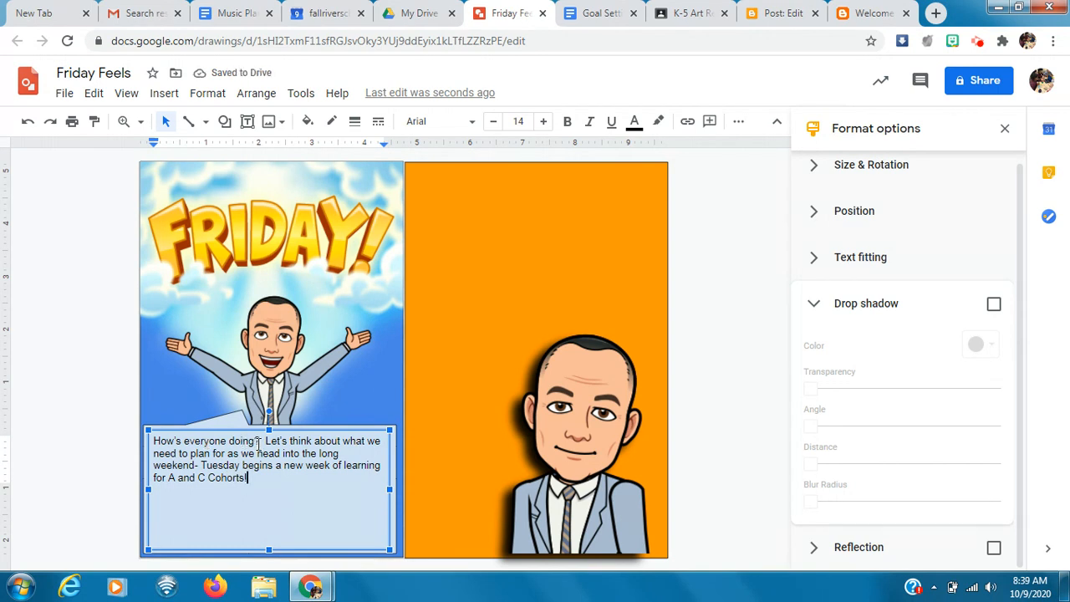
Format the whole callout message in the Fredoka One font at size 21.
drag(249, 477, 149, 438)
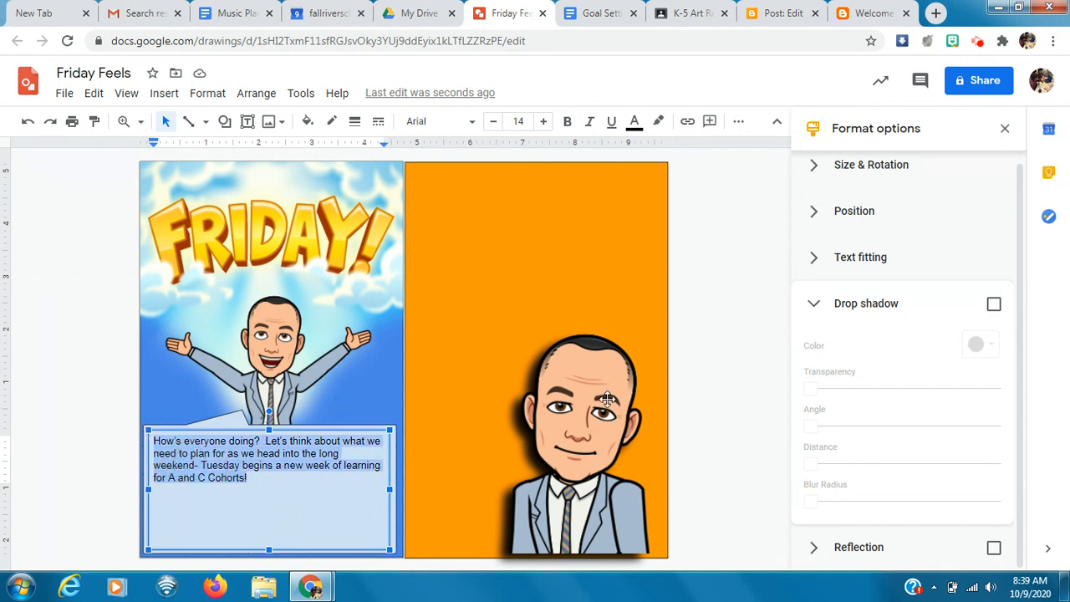
click(477, 122)
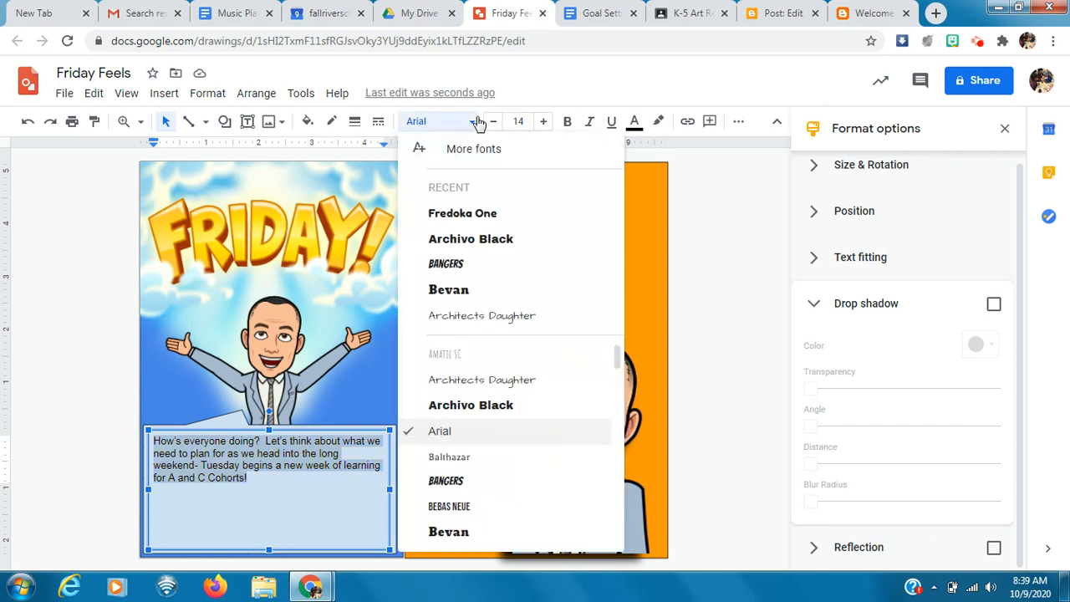
click(480, 216)
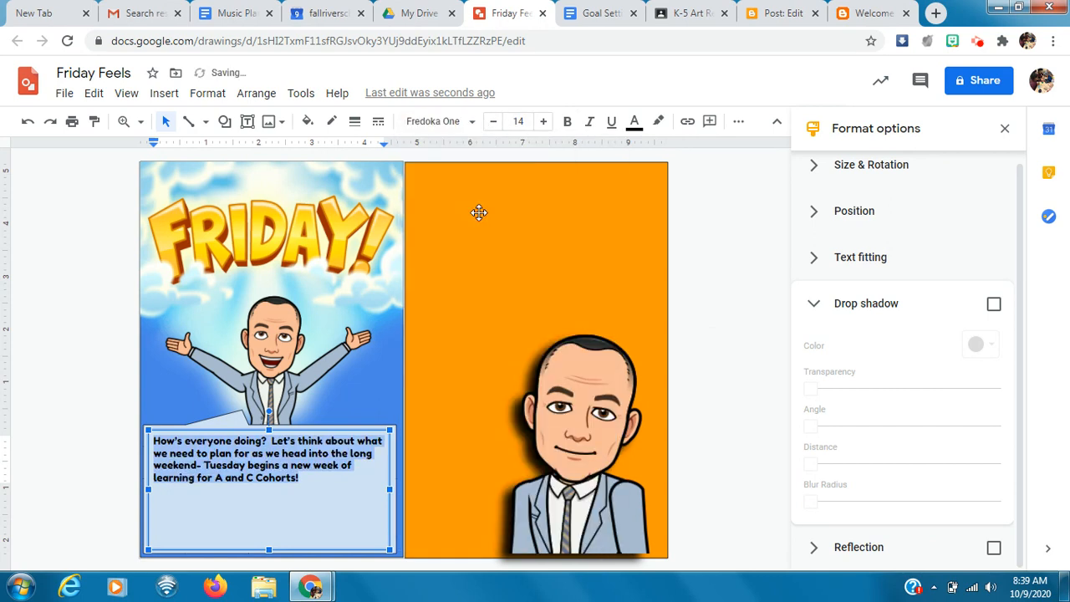
click(543, 122)
click(543, 122)
click(542, 122)
click(542, 122)
click(543, 122)
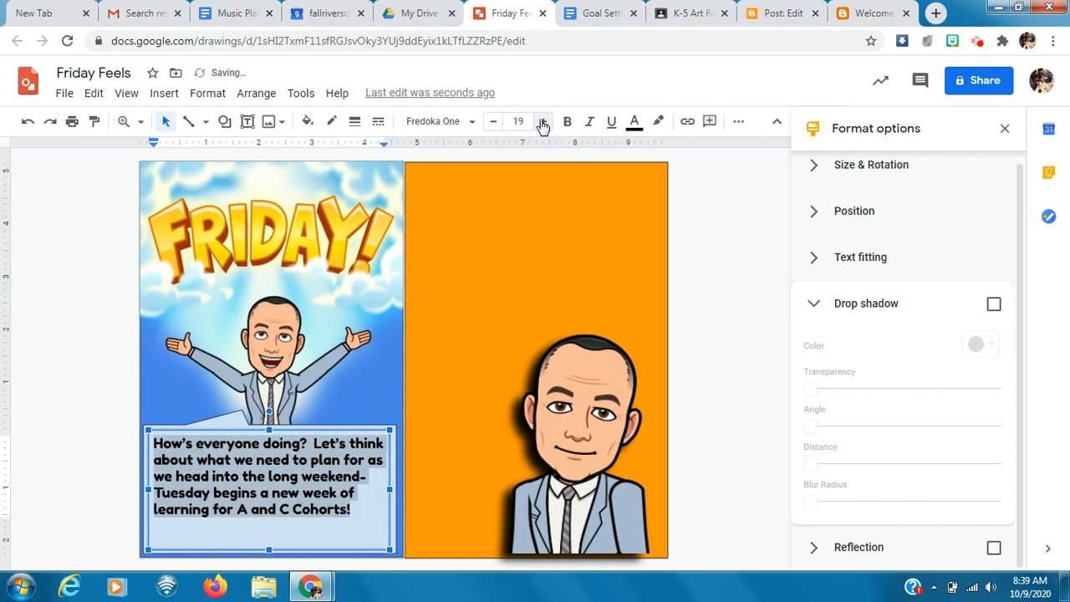
click(543, 122)
click(543, 122)
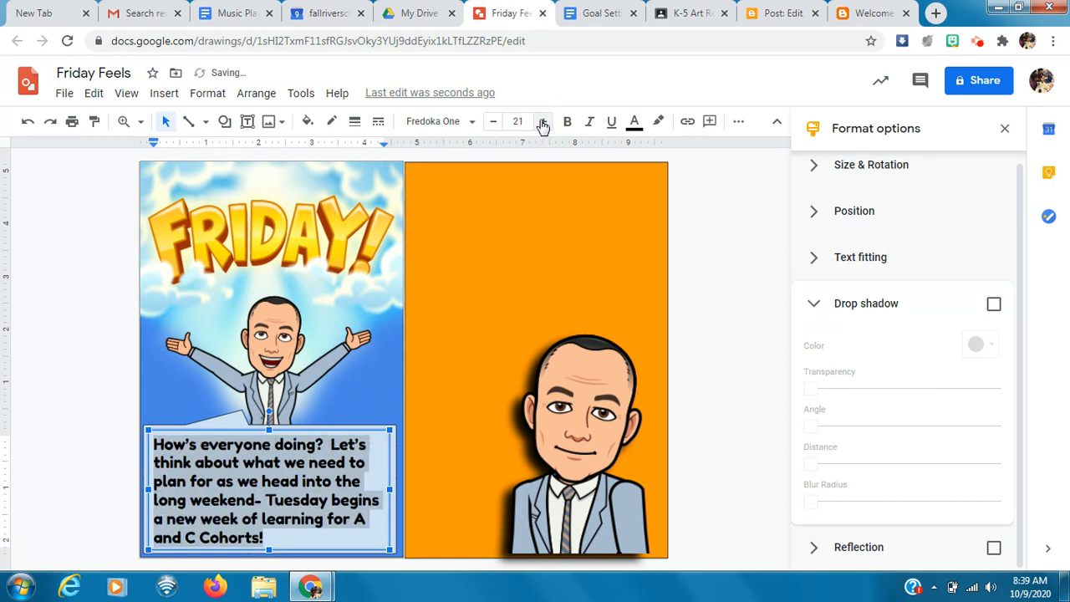
Center the callout message and increase its font size to 22.
click(740, 124)
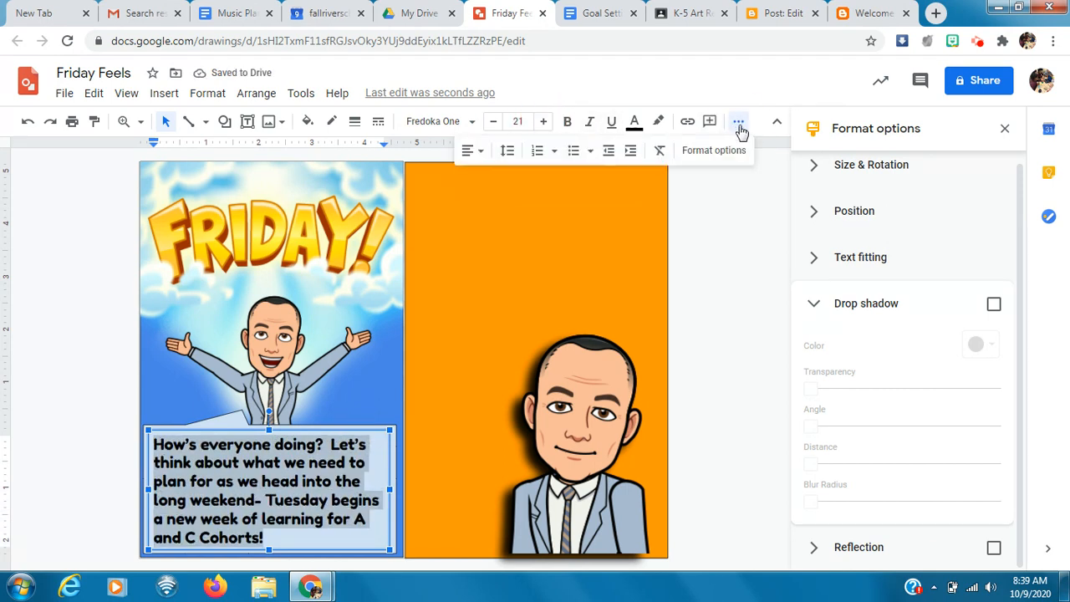
click(472, 151)
click(493, 176)
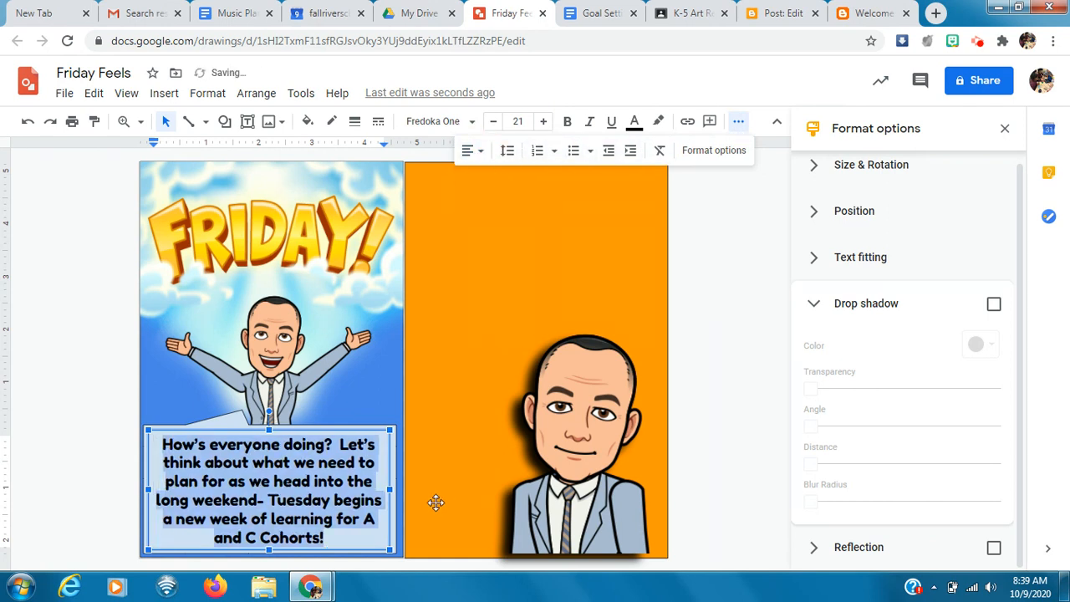
click(543, 122)
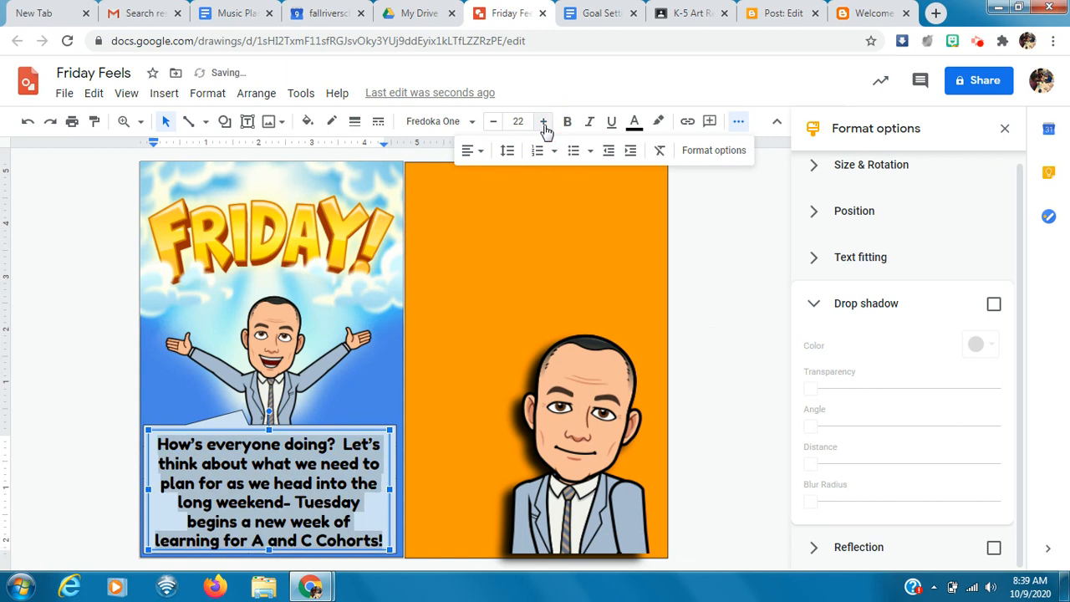
Extend the text box's right, left and upper edges to match the edges of the speech callout.
click(391, 491)
drag(391, 490, 398, 491)
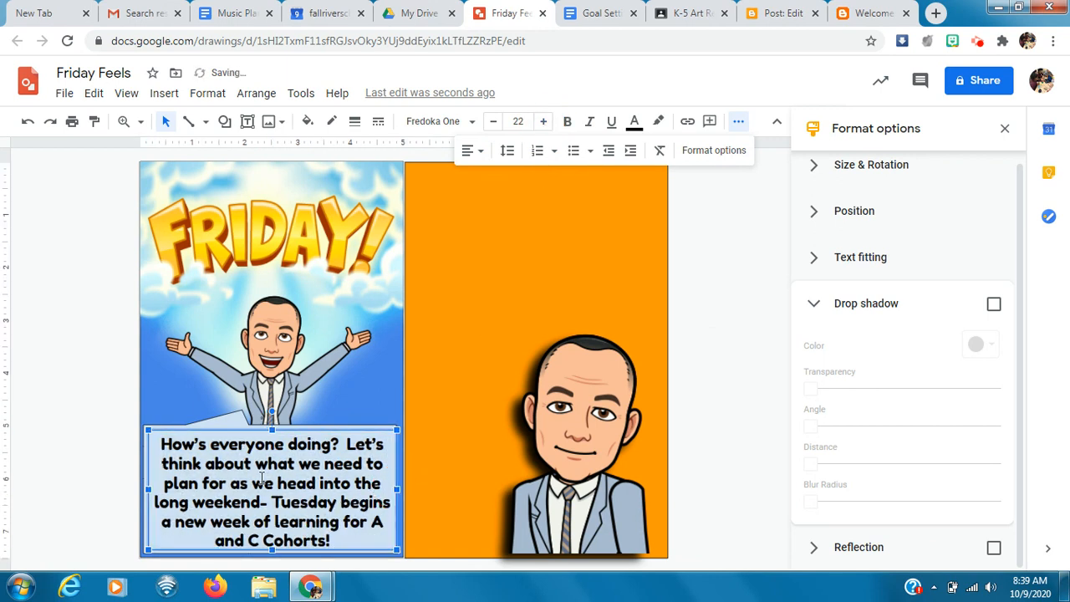
drag(148, 487, 142, 486)
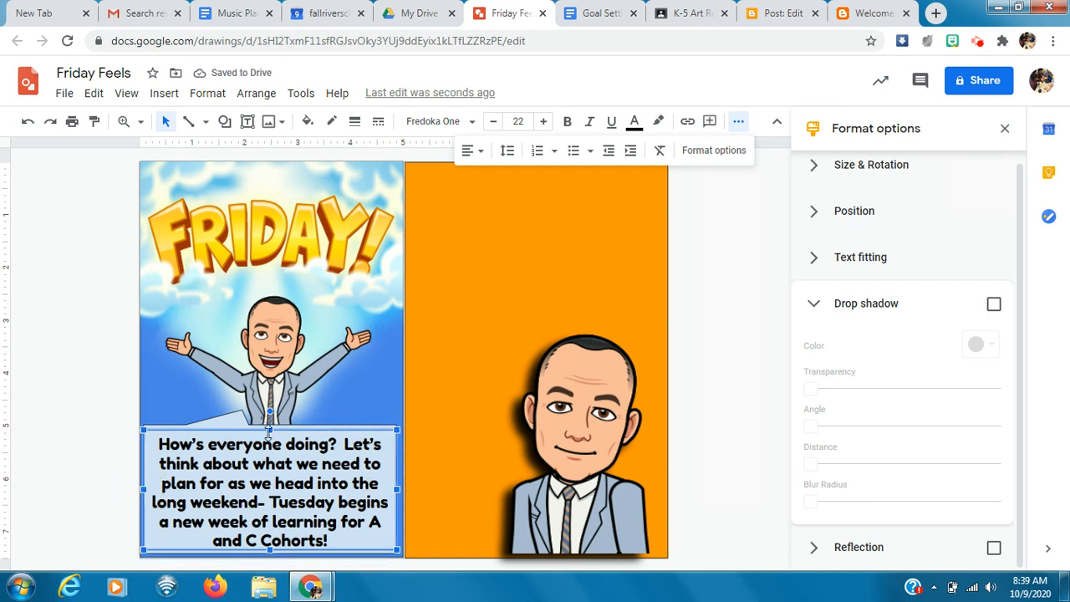
drag(270, 429, 270, 424)
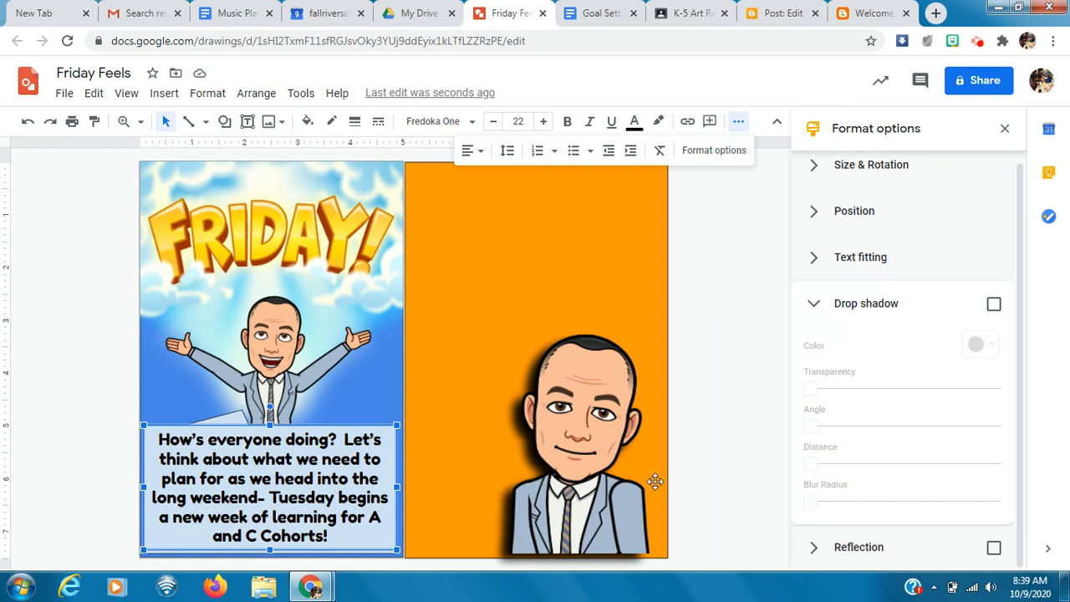
Replace the opening question "How's everyone doing?" in the callout message with "Happy Friday!".
click(346, 439)
key(BackSpace)
key(BackSpace)
key(BackSpace)
key(BackSpace)
key(BackSpace)
key(BackSpace)
key(BackSpace)
key(BackSpace)
key(BackSpace)
key(BackSpace)
key(BackSpace)
key(BackSpace)
key(BackSpace)
key(BackSpace)
key(BackSpace)
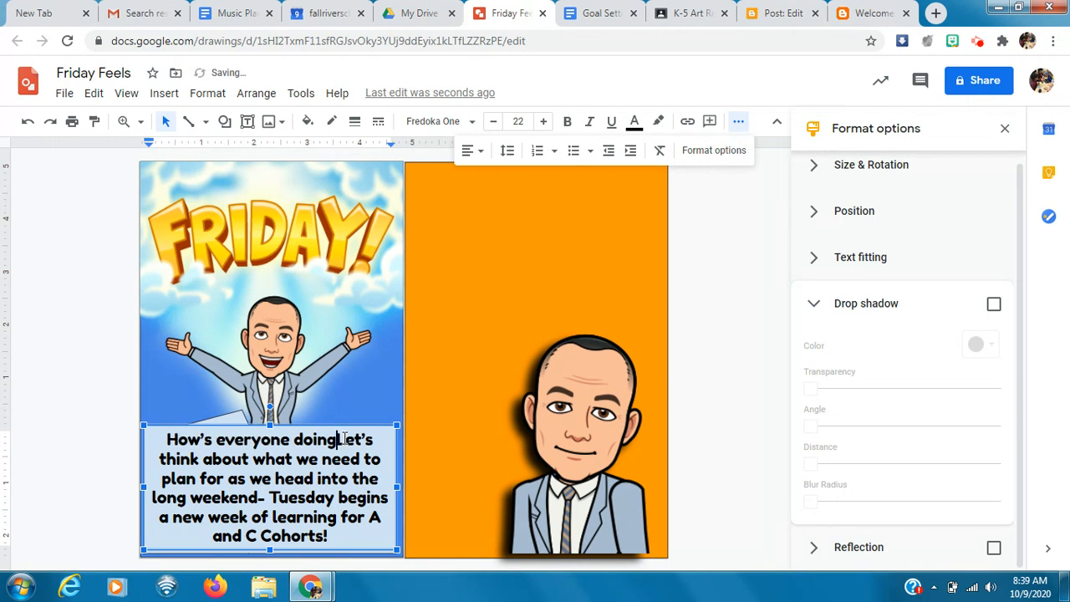
key(BackSpace)
key(BackSpace)
key(BackSpace)
key(BackSpace)
key(BackSpace)
key(BackSpace)
key(BackSpace)
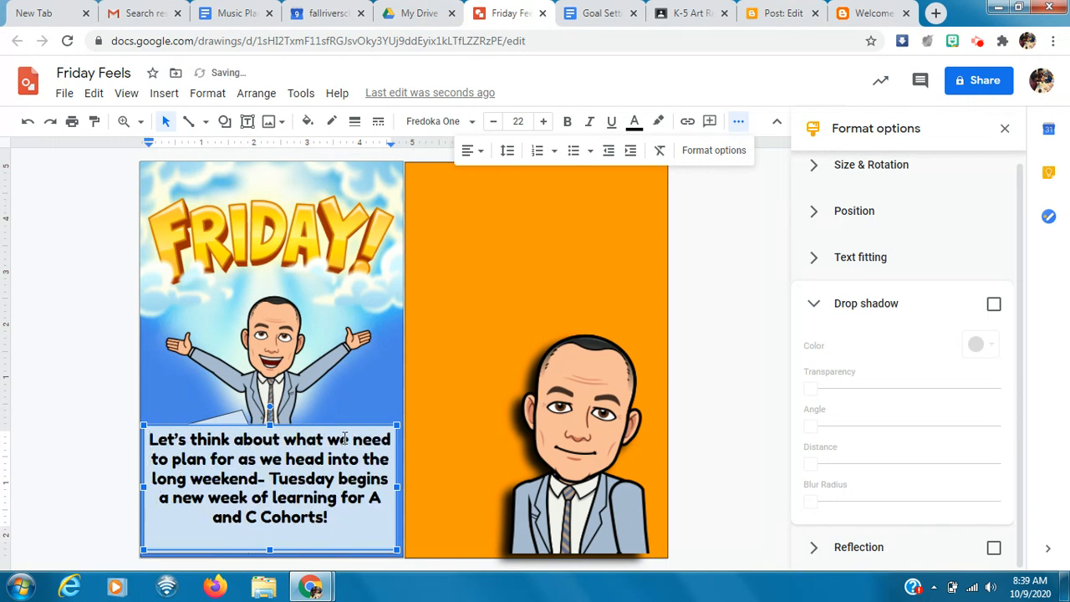
text(Happy )
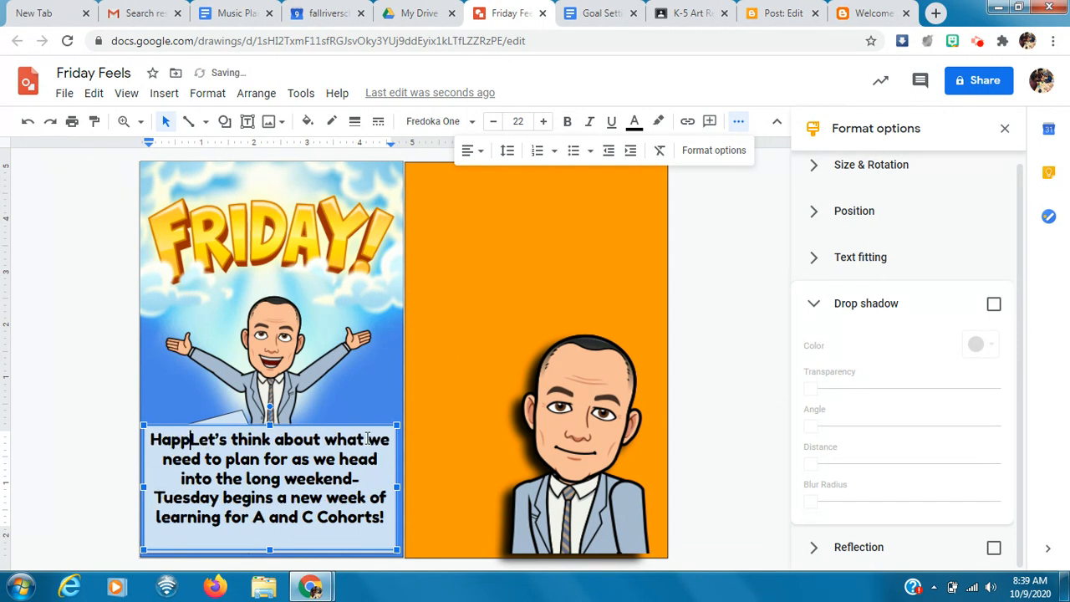
text(Friday!)
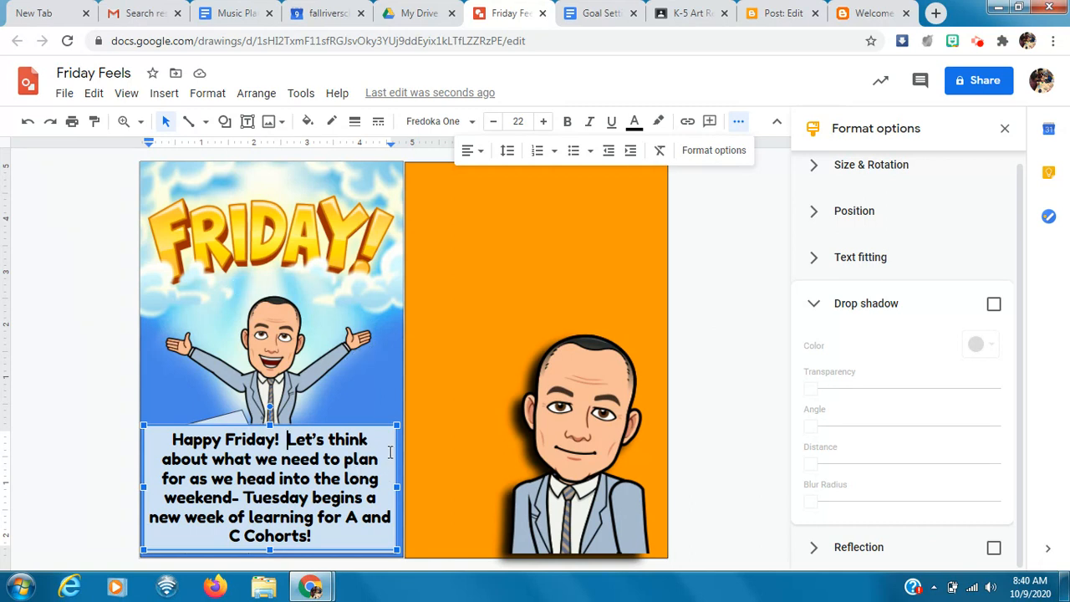
Add a black drop shadow to the speech callout with low transparency, slightly increased distance and blur, angled toward the callout's lower right.
click(239, 415)
click(994, 305)
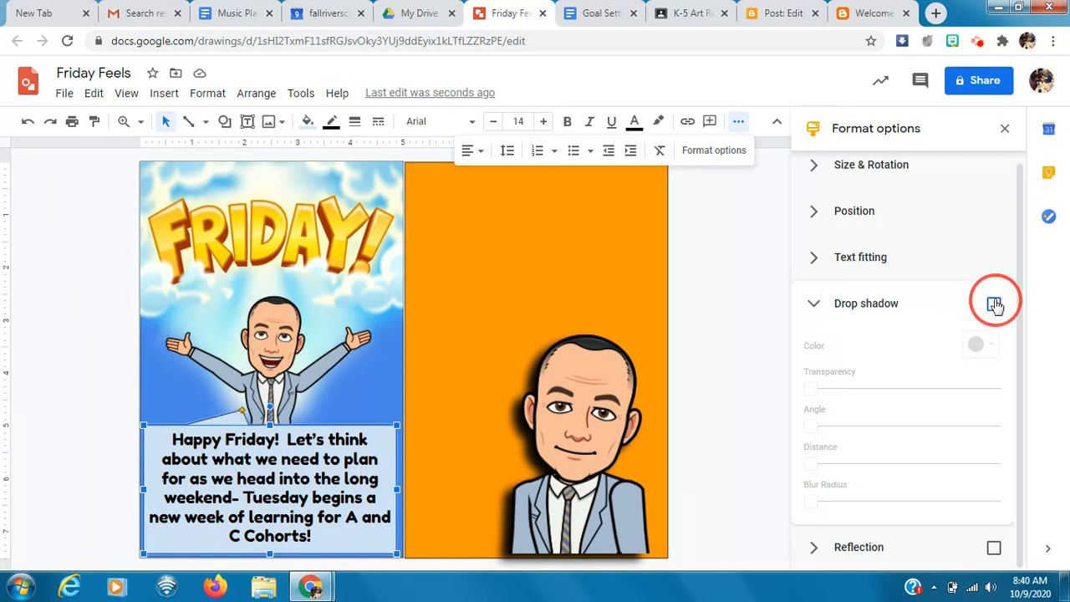
drag(902, 388, 827, 389)
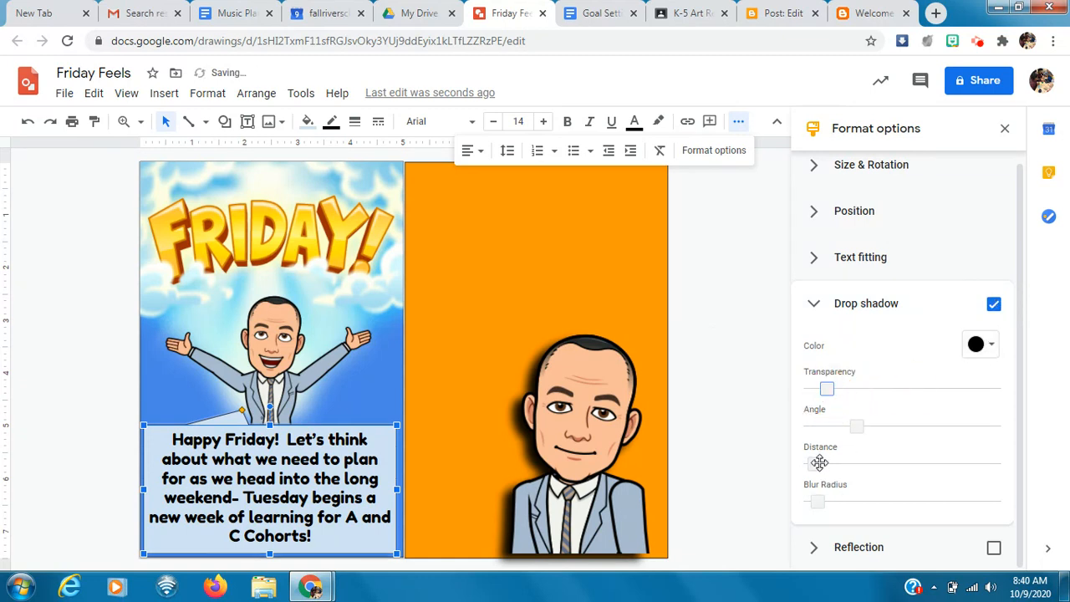
drag(813, 462, 826, 462)
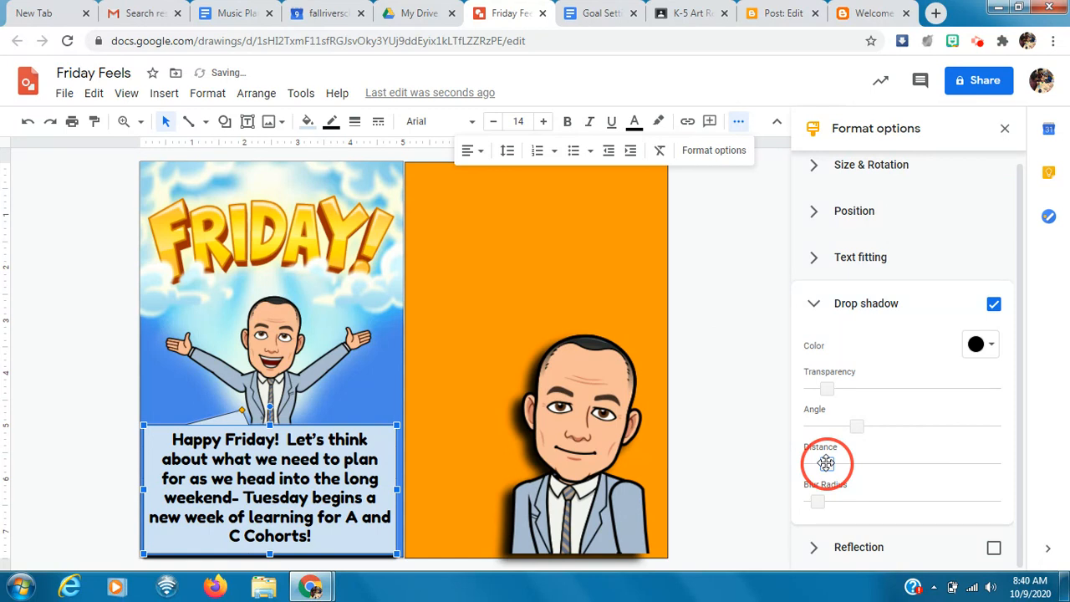
drag(857, 423, 945, 422)
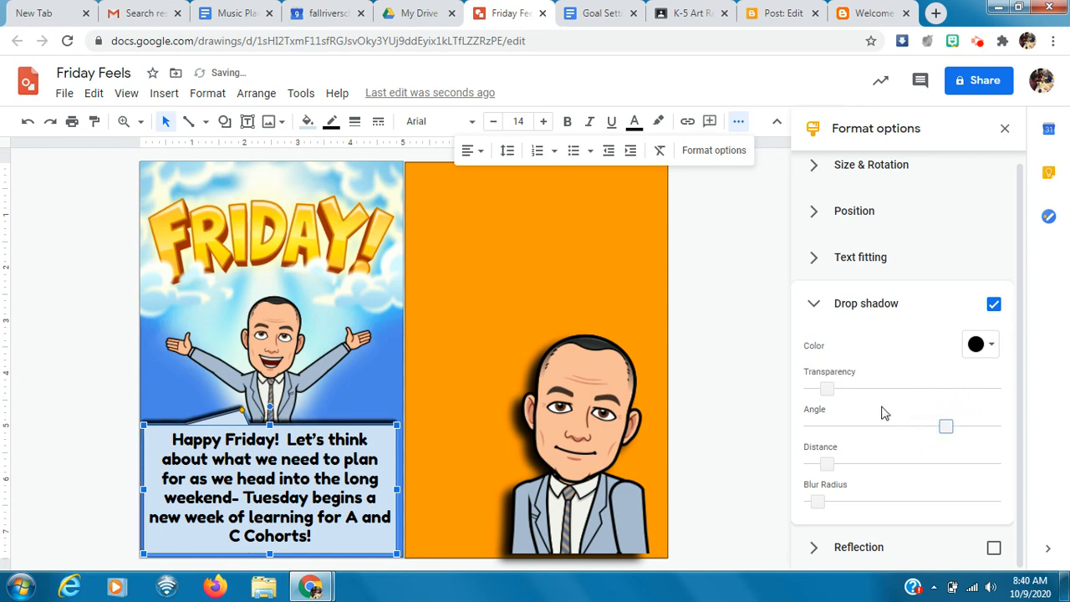
mouse_move(848, 463)
mouse_down()
mouse_move(865, 460)
mouse_move(842, 465)
mouse_up()
drag(819, 501, 841, 501)
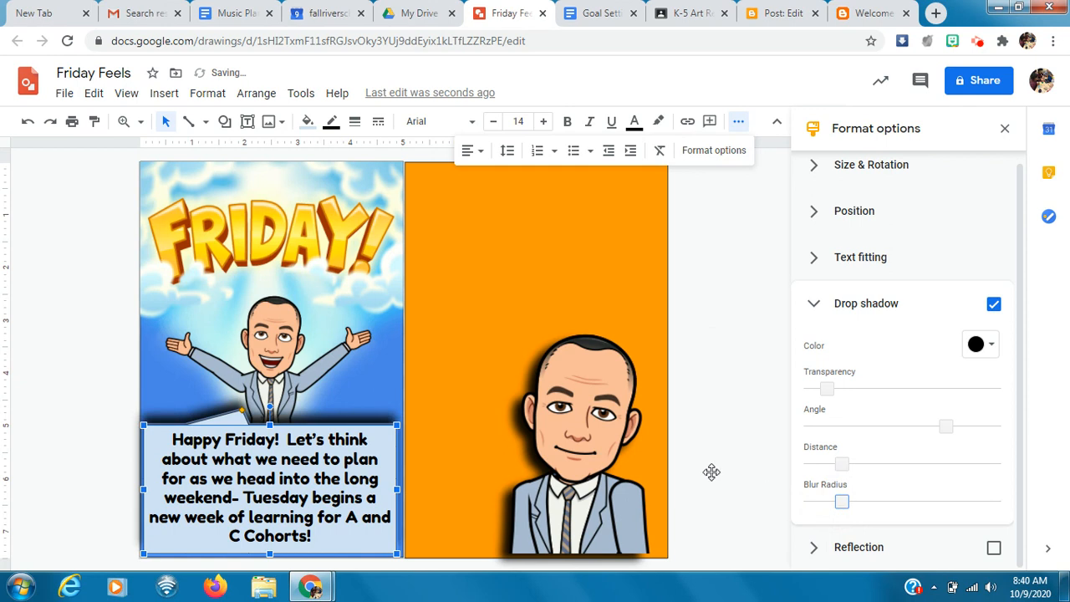
drag(943, 424, 841, 428)
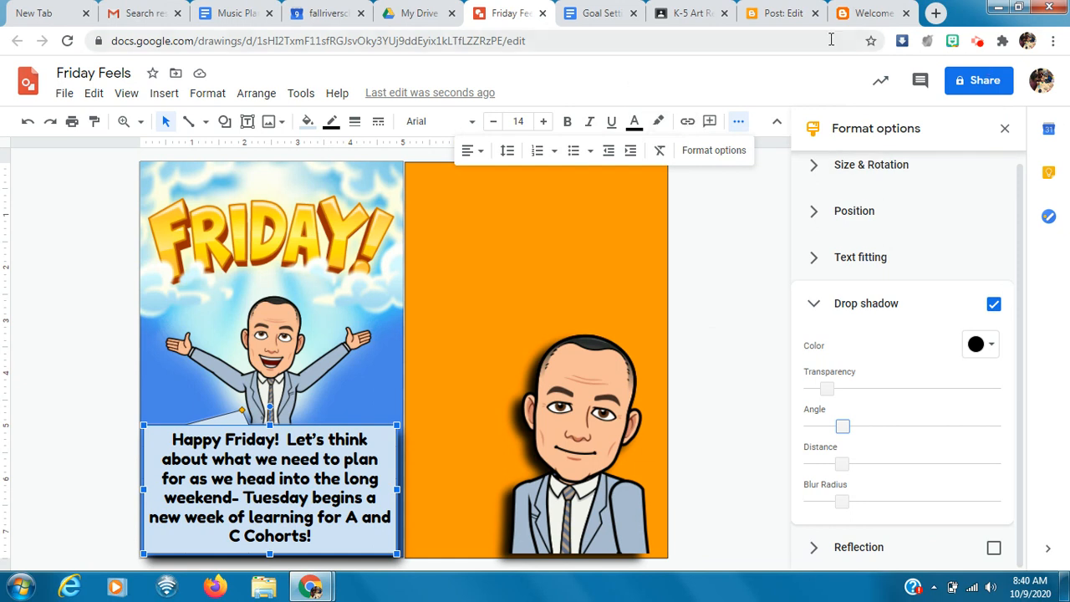
Review the drawing's sharing and link options.
click(1006, 81)
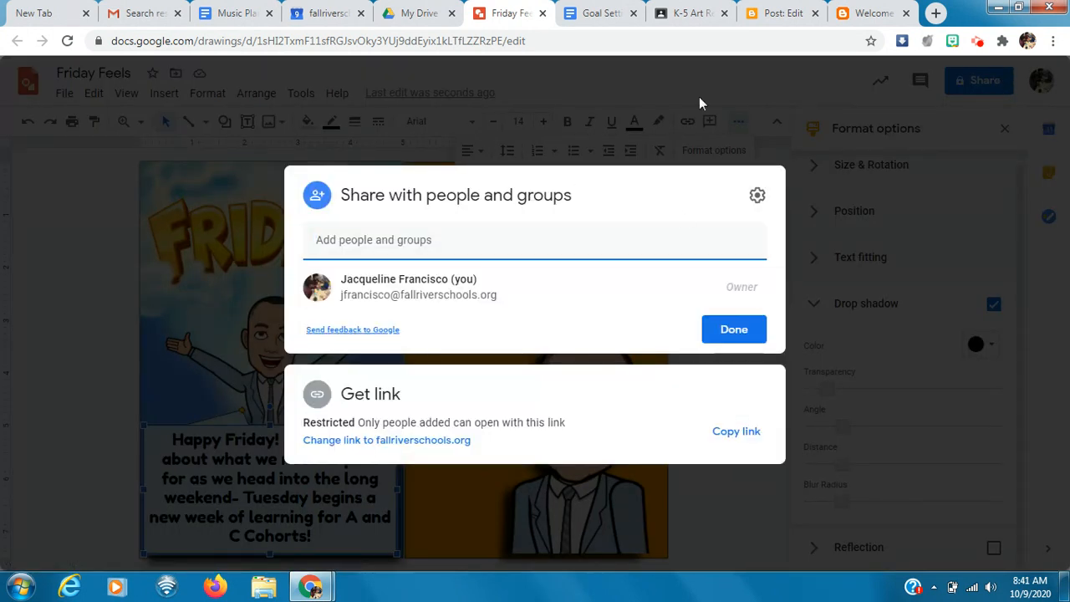
click(701, 40)
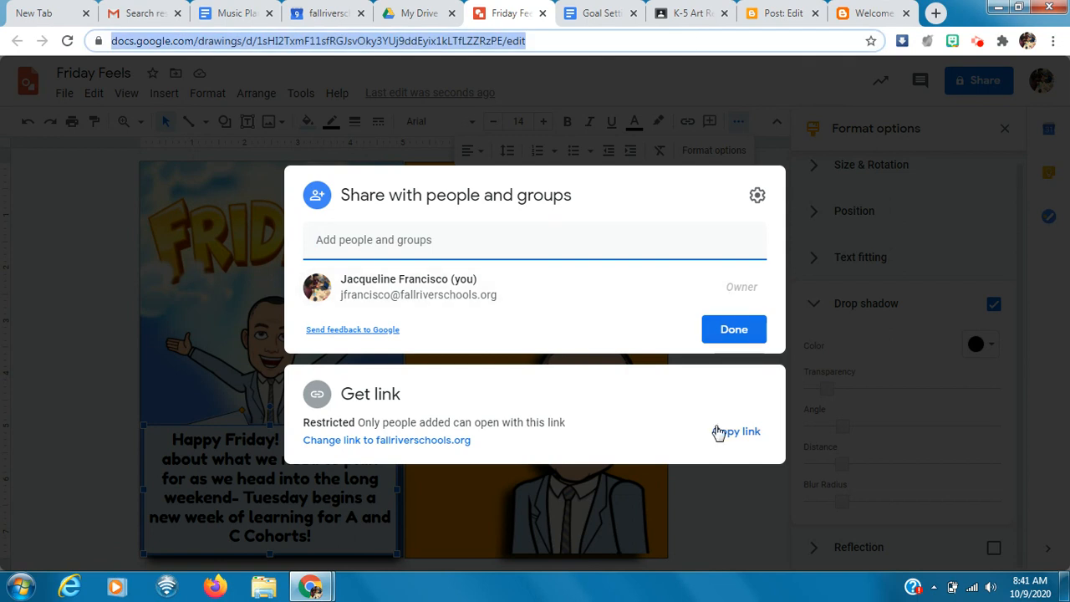
click(723, 330)
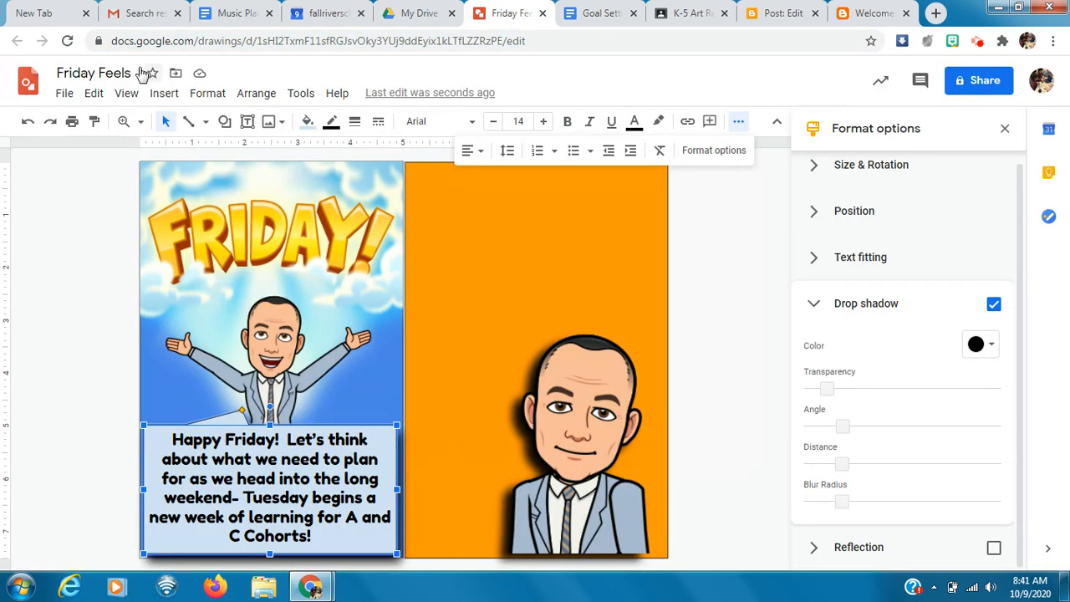
Download the Friday Feels drawing as a JPEG image.
click(64, 93)
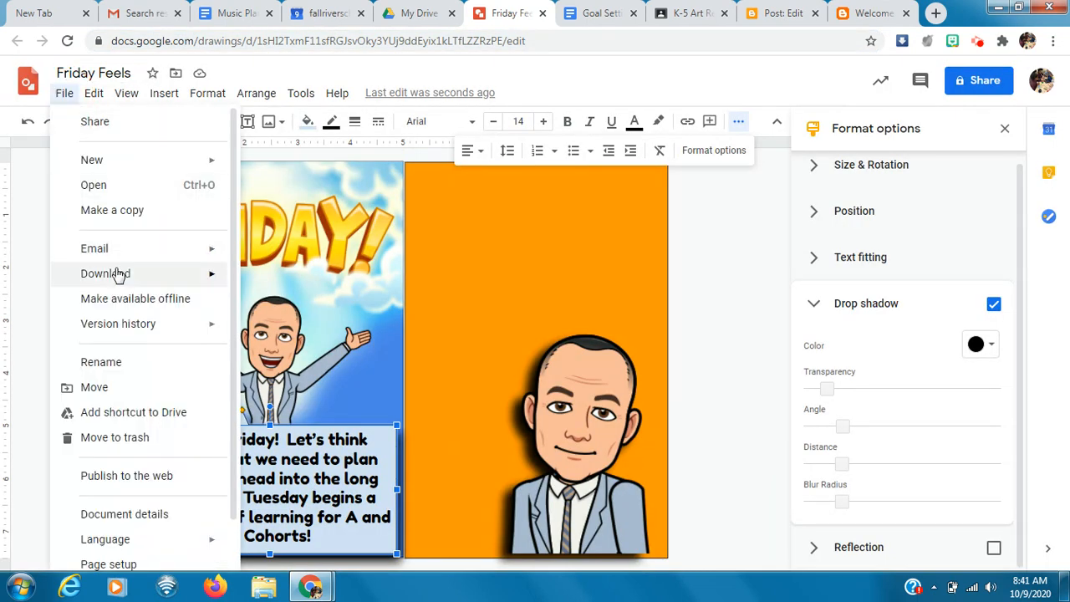
mouse_move(117, 275)
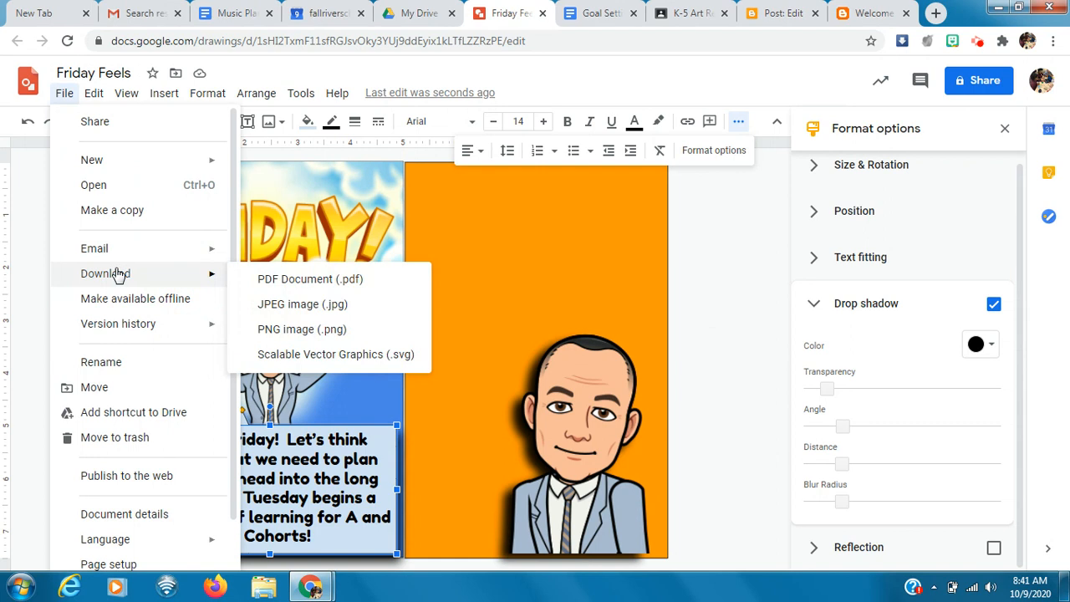
click(265, 304)
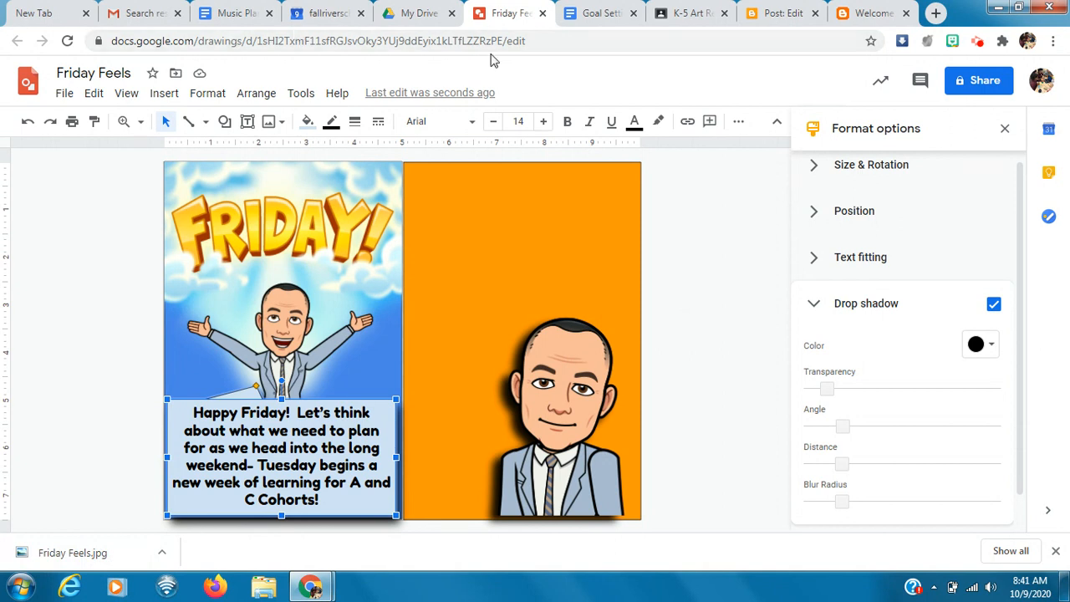
Switch to the K-5 Art Resources class in Google Classroom and start a new stream announcement.
click(674, 12)
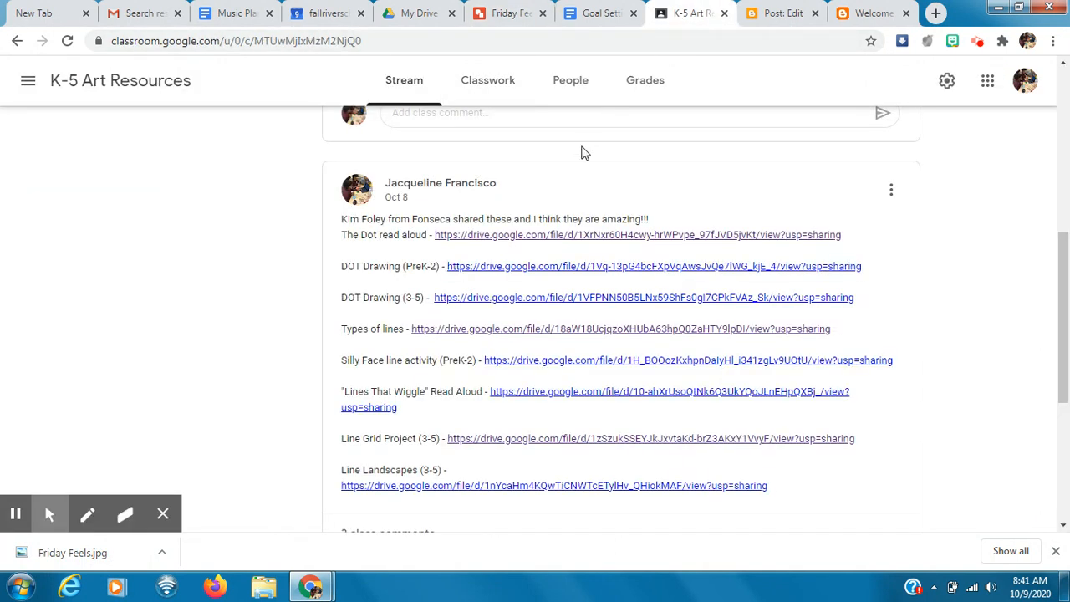
scroll(739, 262, up, 4)
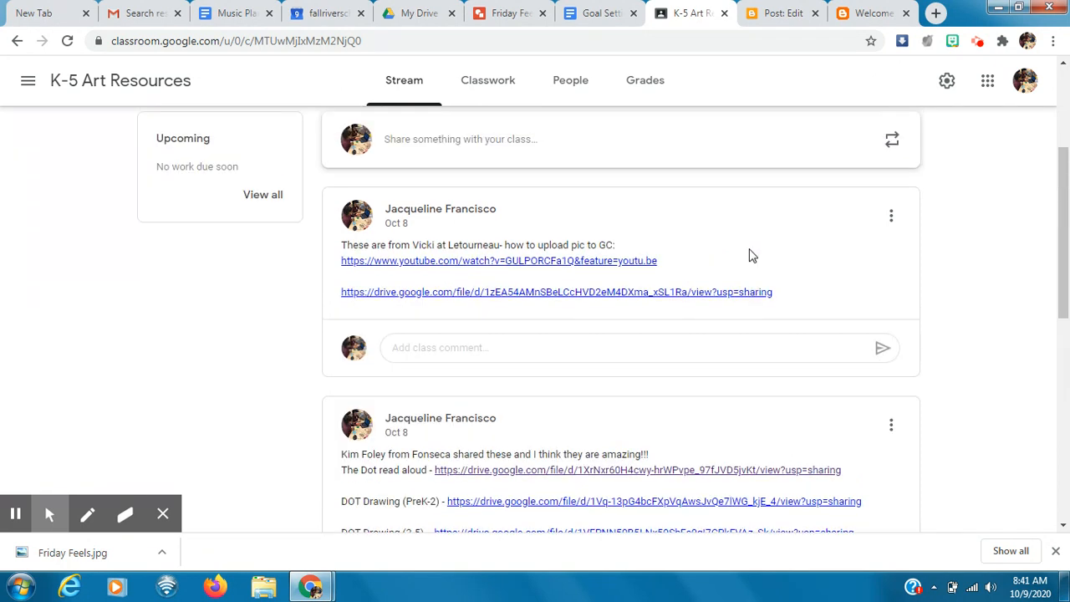
click(709, 218)
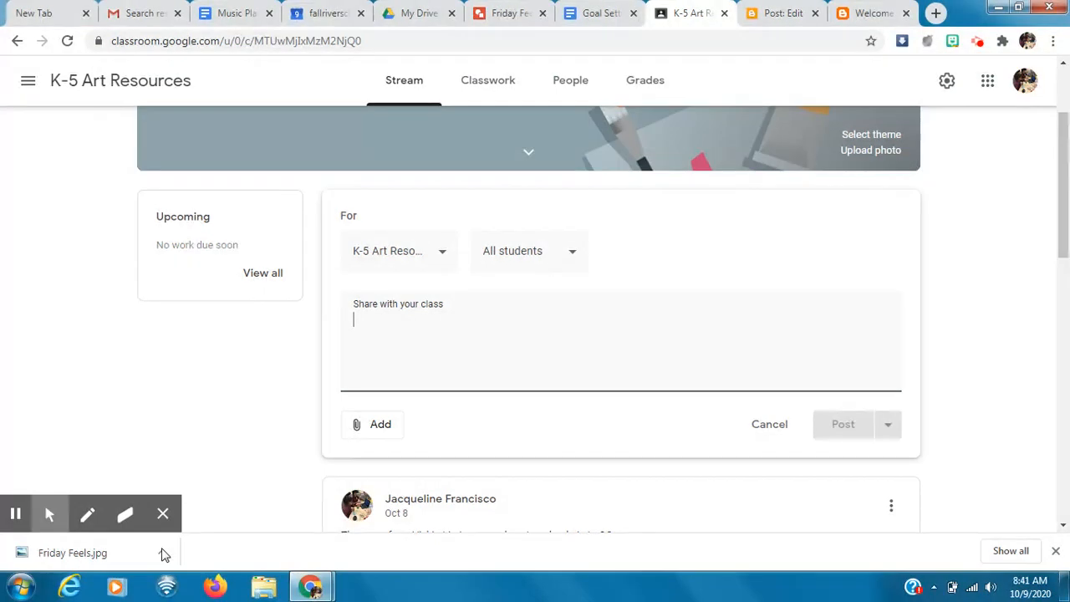
Try to attach the downloaded Friday Feels.jpg to the announcement, and open the file attachment dialog without adding anything.
drag(66, 558, 544, 327)
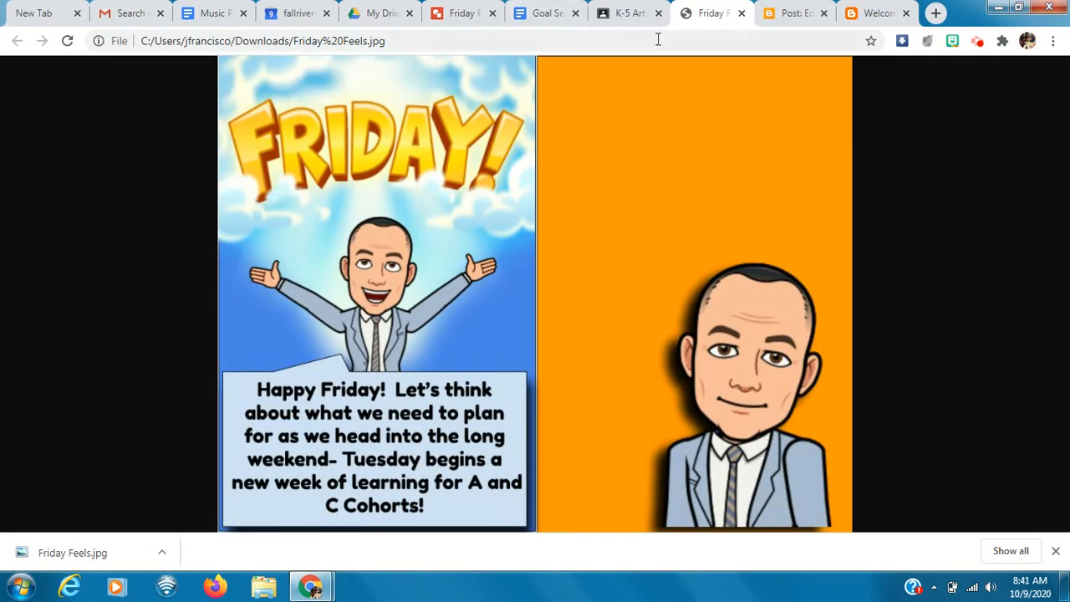
click(743, 15)
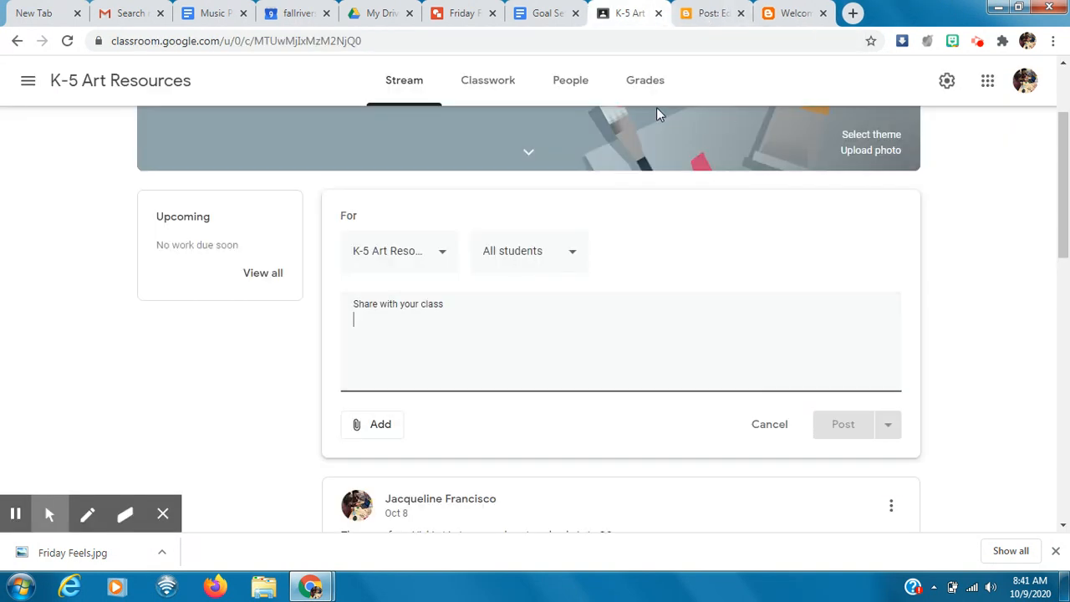
click(414, 330)
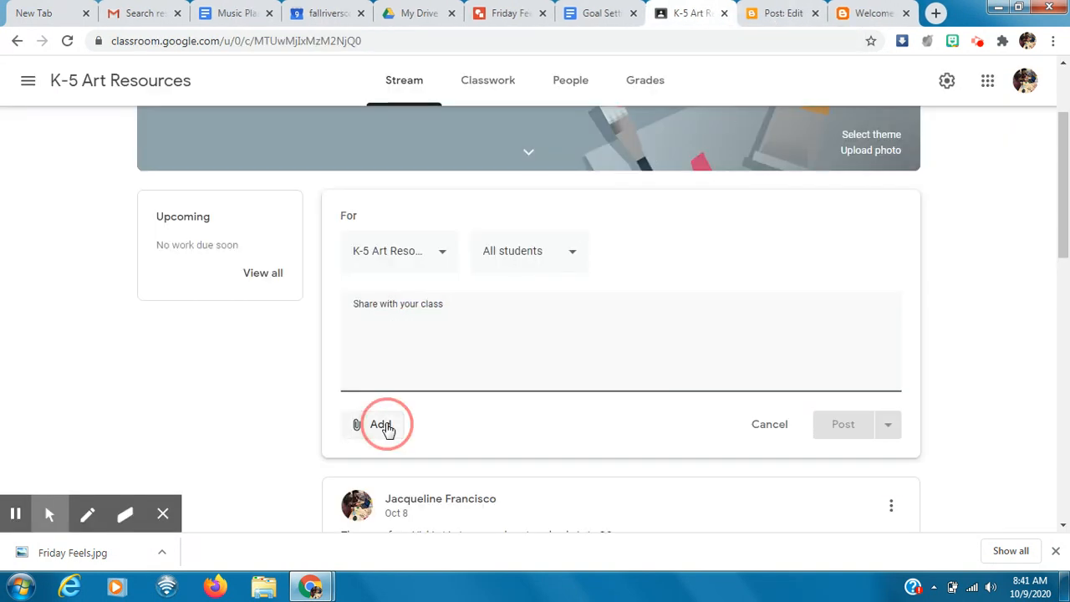
click(387, 426)
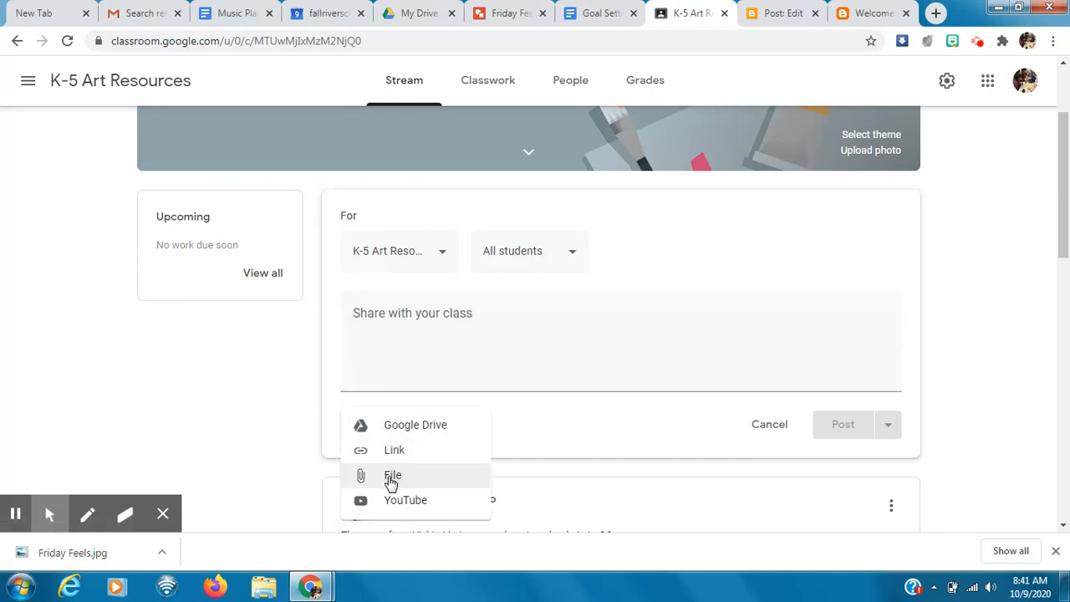
click(391, 479)
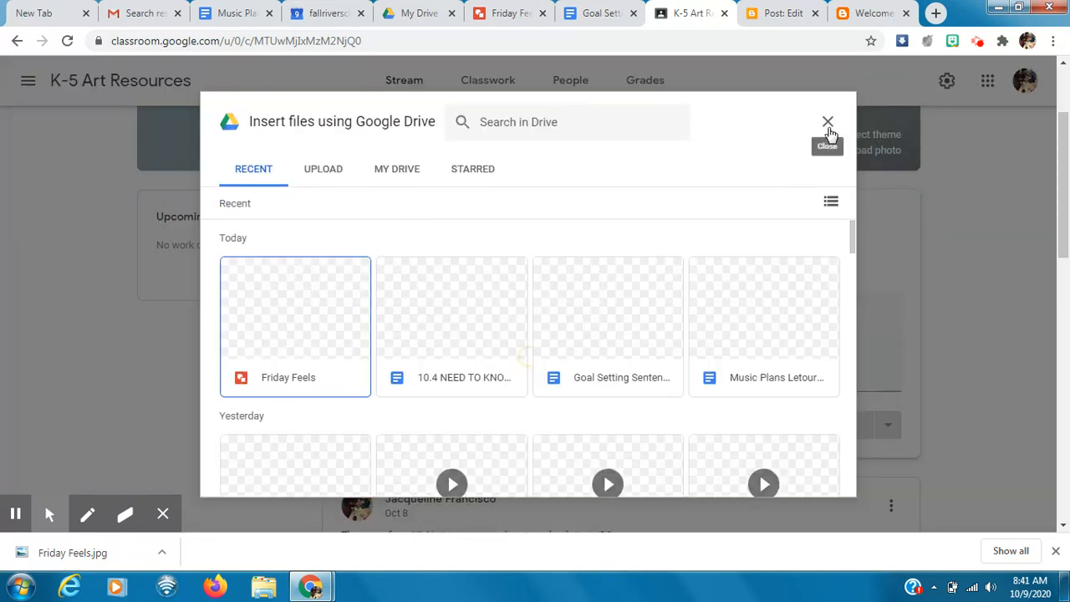
click(828, 123)
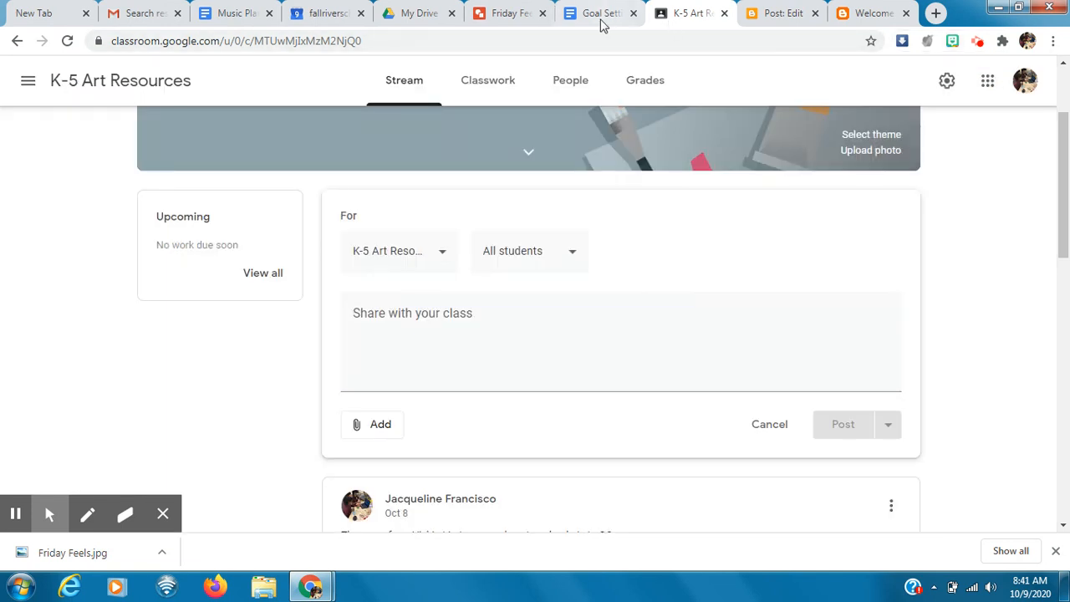
click(512, 15)
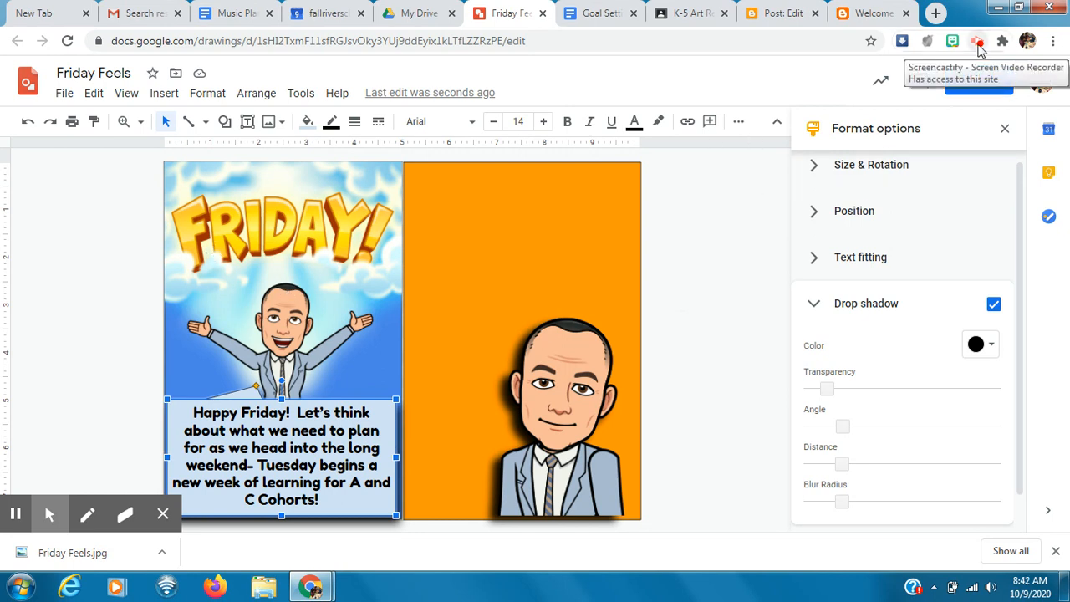
click(978, 43)
click(954, 216)
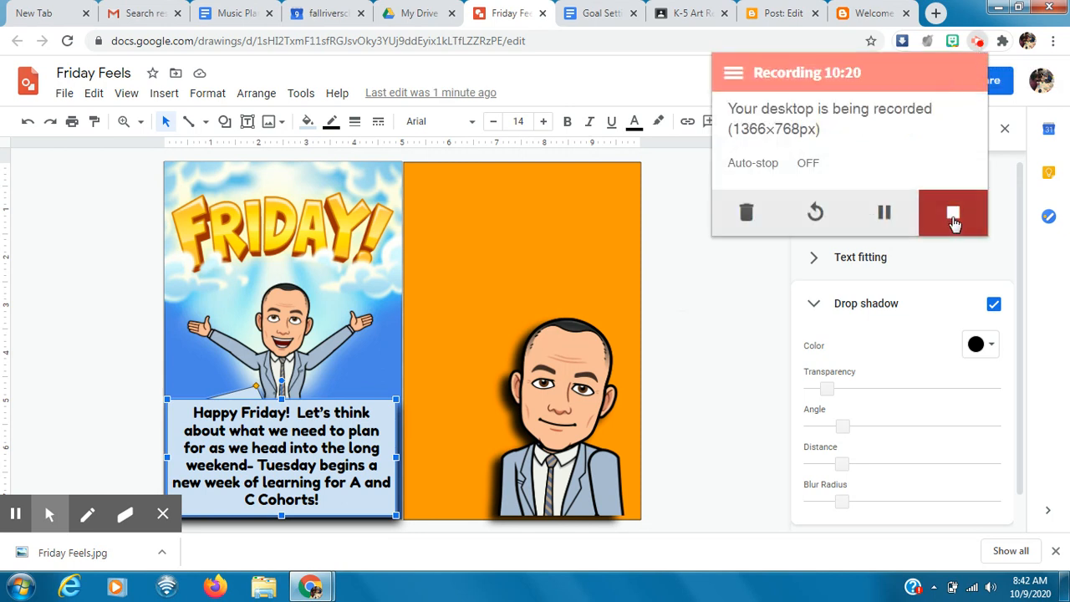